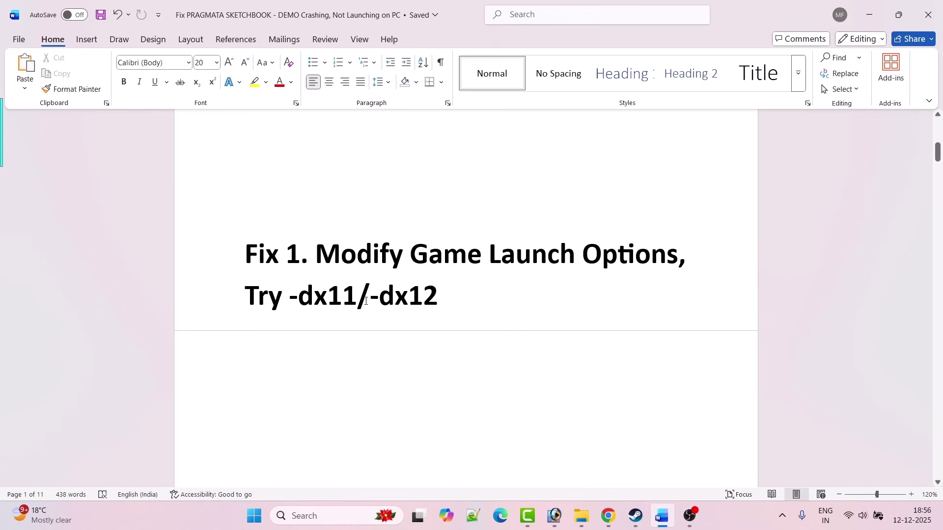
Step: Set the PRAGMATA SKETCHBOOK demo's Steam launch option to -dx11
{"action": "left_click", "coordinate": [635, 516]}
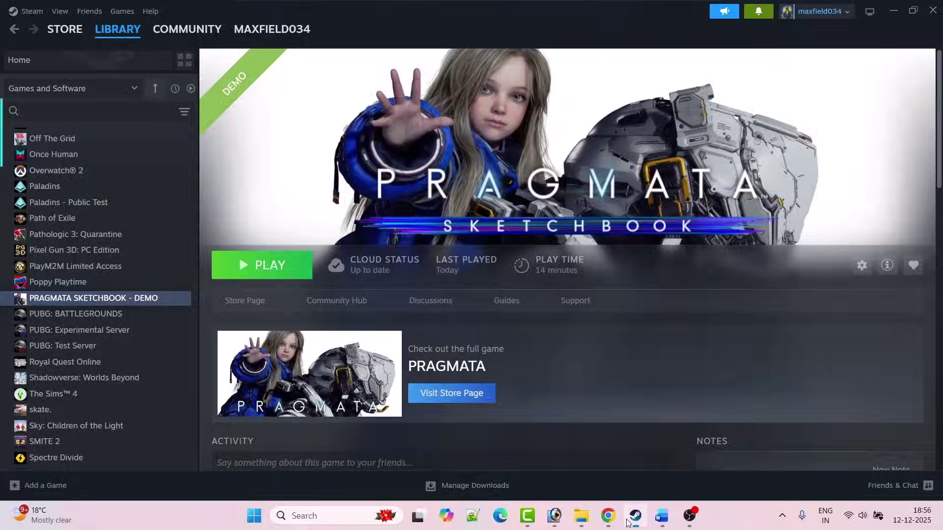
{"action": "right_click", "coordinate": [119, 297]}
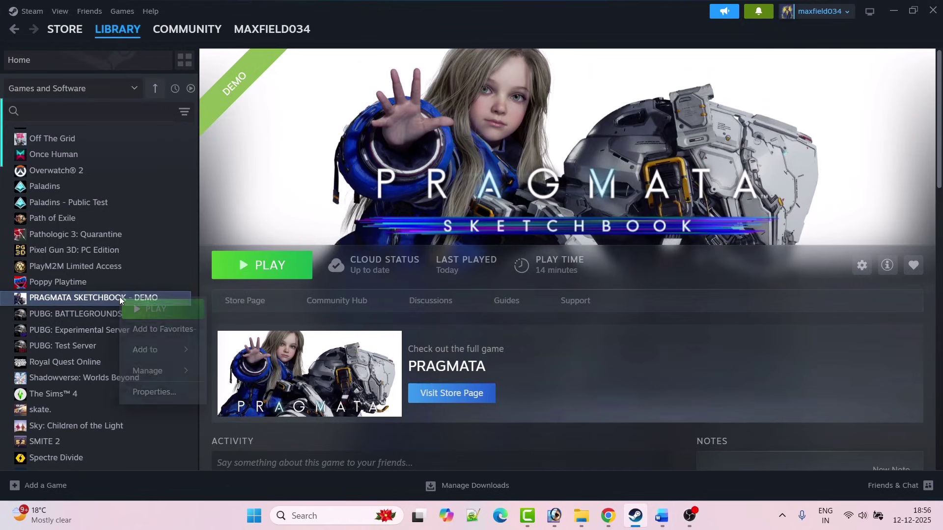
{"action": "left_click", "coordinate": [155, 392]}
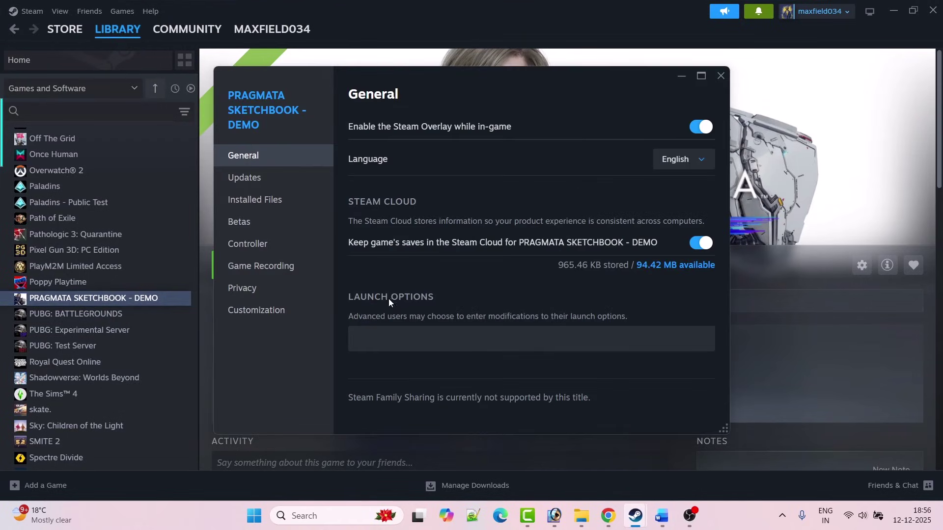
{"action": "left_click", "coordinate": [422, 341]}
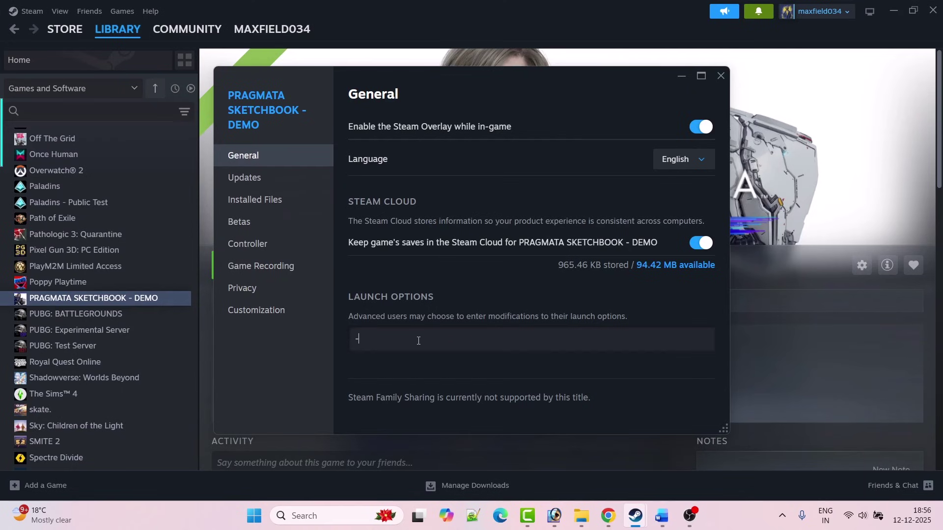
{"action": "left_click", "coordinate": [720, 76]}
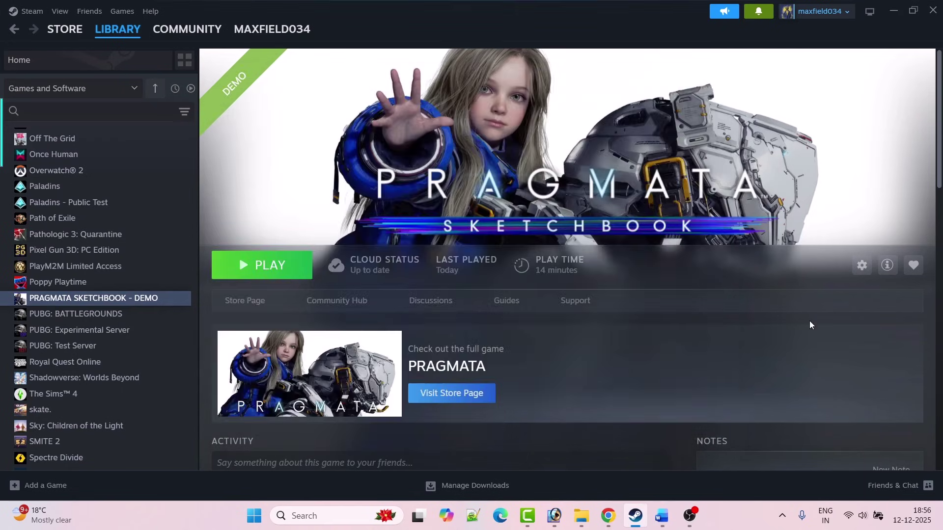
Step: Change the demo's launch option from -dx11 to -dx12
{"action": "right_click", "coordinate": [131, 298]}
{"action": "left_click", "coordinate": [162, 392]}
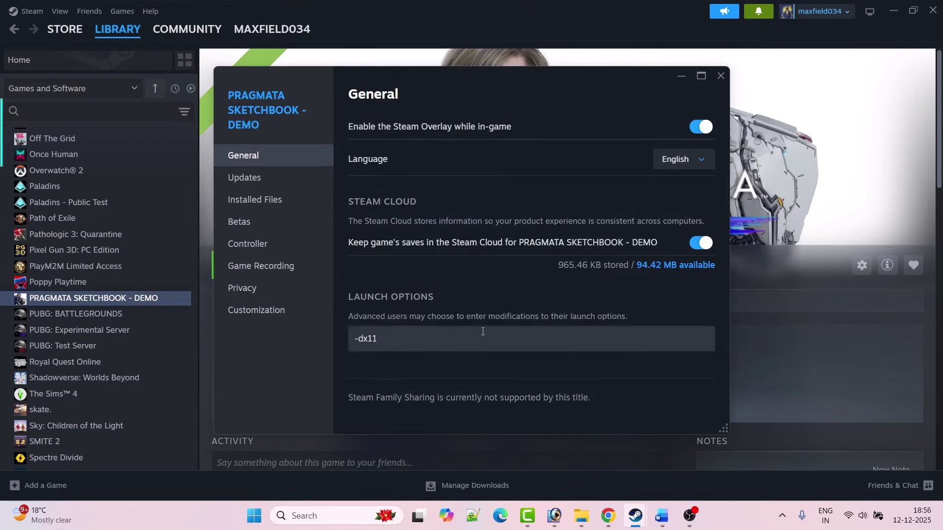
{"action": "left_click", "coordinate": [401, 337]}
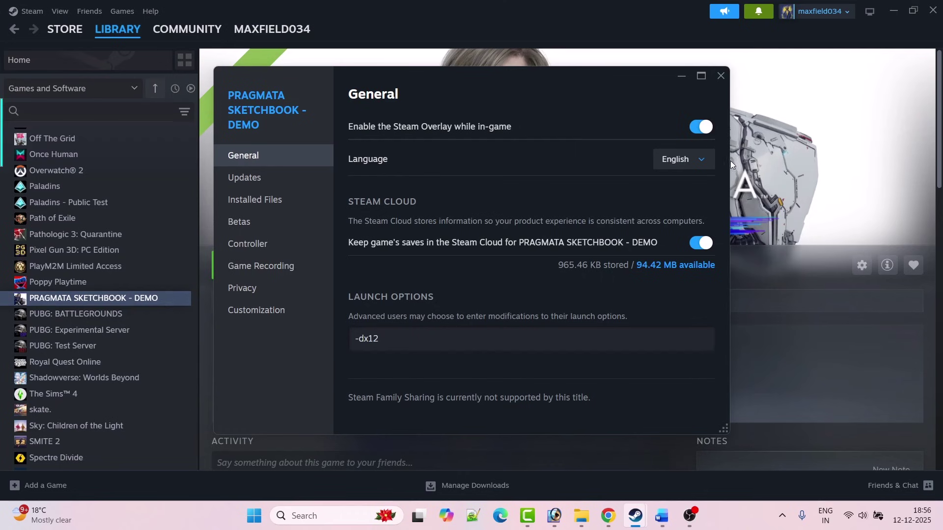
{"action": "left_click", "coordinate": [722, 77]}
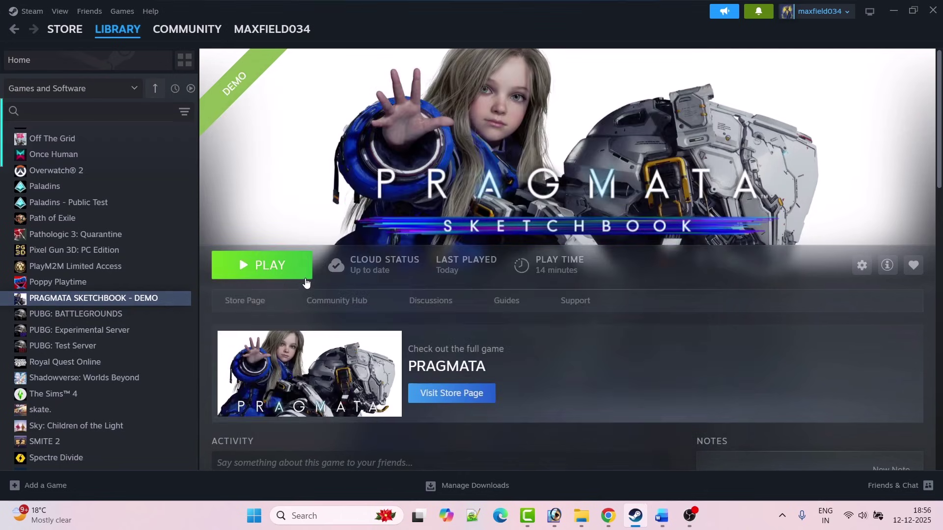
Step: Clear the -dx12 launch option, leaving the field empty, and close the properties
{"action": "right_click", "coordinate": [131, 301]}
{"action": "left_click", "coordinate": [162, 393]}
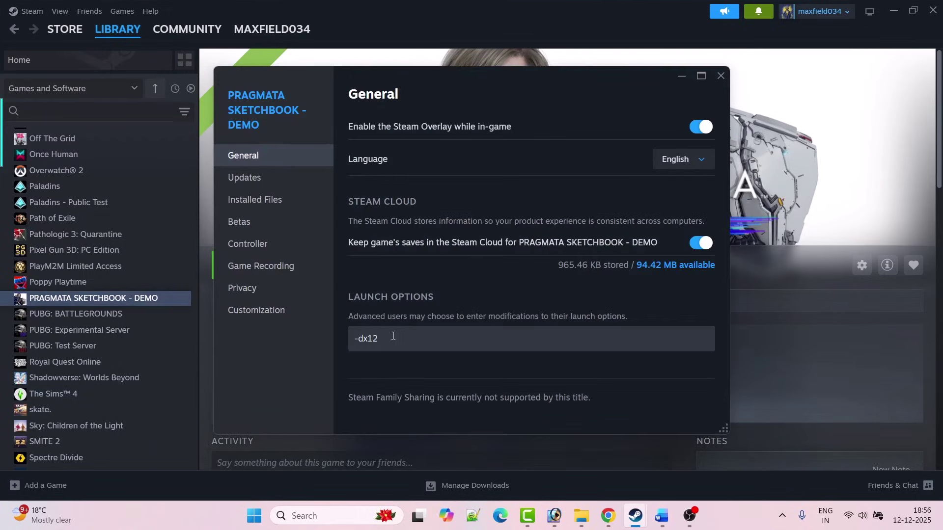
{"action": "left_click_drag", "start_coordinate": [425, 337], "coordinate": [322, 339]}
{"action": "key", "text": "BackSpace"}
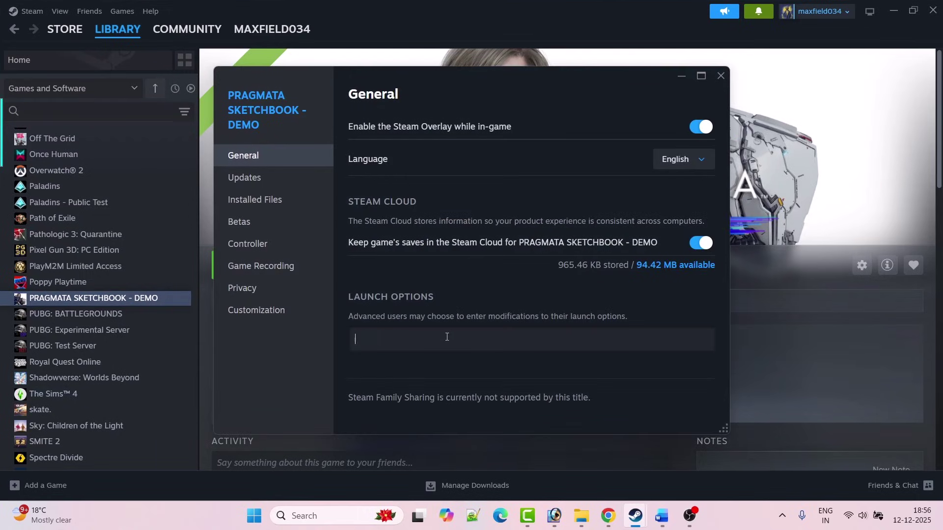
{"action": "left_click", "coordinate": [721, 76]}
Step: Back in the Word guide, scroll to Fix 2 and select the NVIDIA drivers download link
{"action": "left_click", "coordinate": [662, 515]}
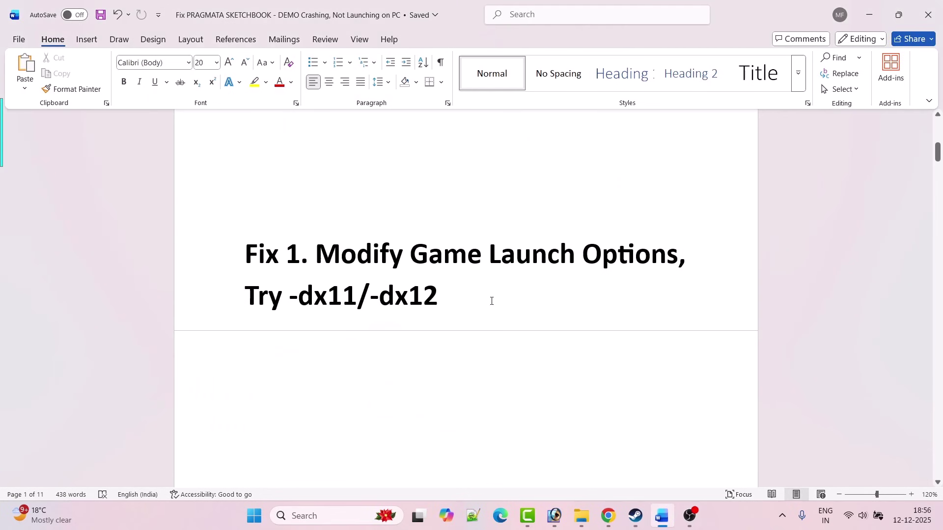
{"action": "scroll", "coordinate": [491, 301], "scroll_direction": "down", "scroll_amount": 10}
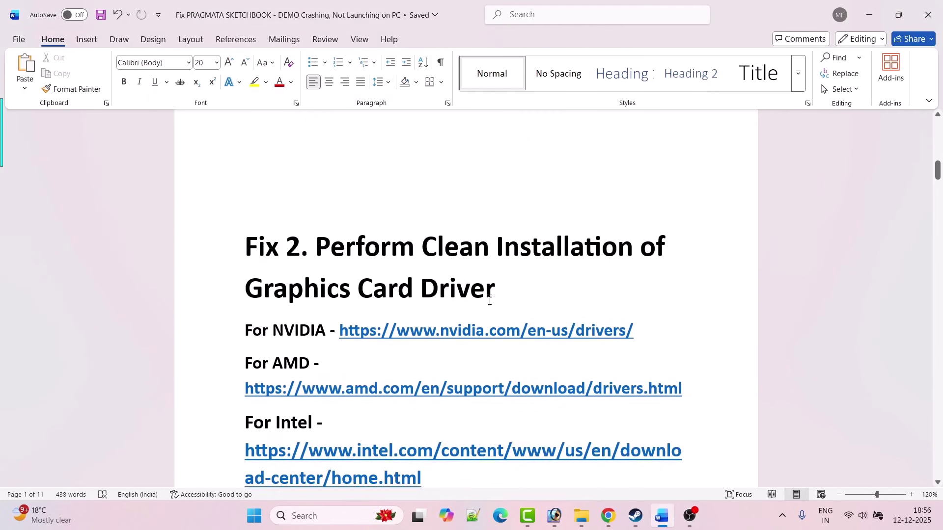
{"action": "scroll", "coordinate": [490, 301], "scroll_direction": "down", "scroll_amount": 1}
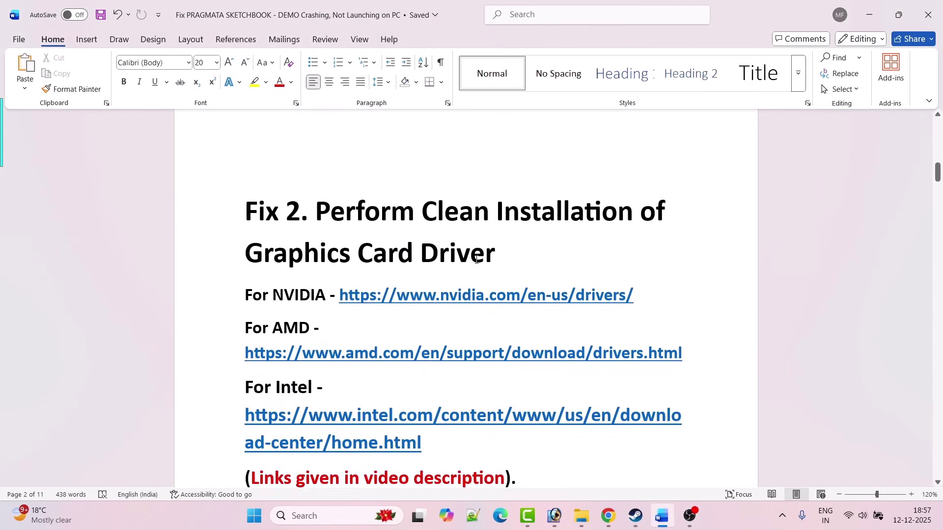
{"action": "scroll", "coordinate": [476, 259], "scroll_direction": "down", "scroll_amount": 1}
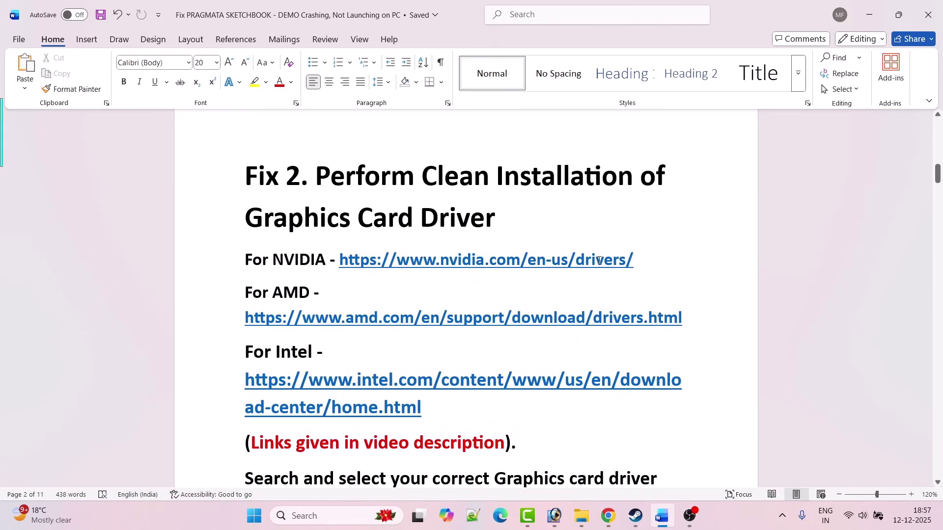
{"action": "scroll", "coordinate": [263, 256], "scroll_direction": "down", "scroll_amount": 1}
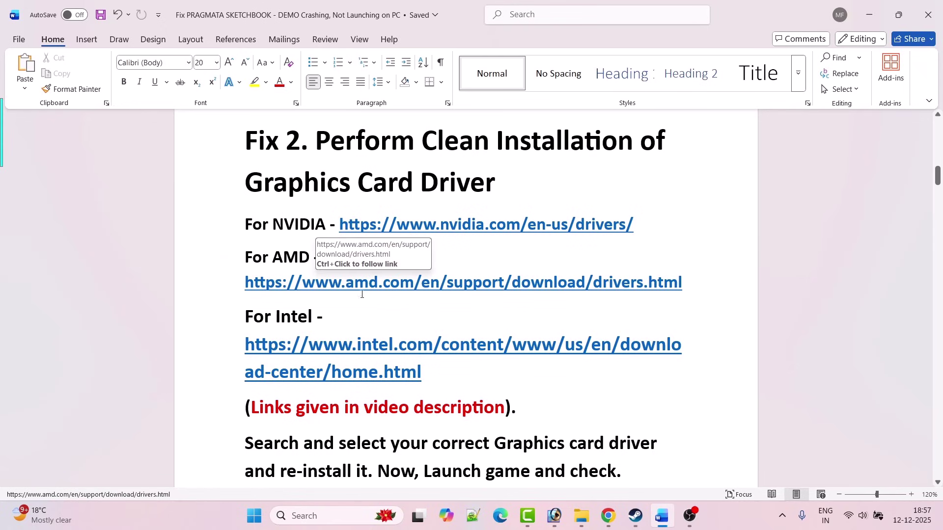
{"action": "scroll", "coordinate": [423, 293], "scroll_direction": "down", "scroll_amount": 1}
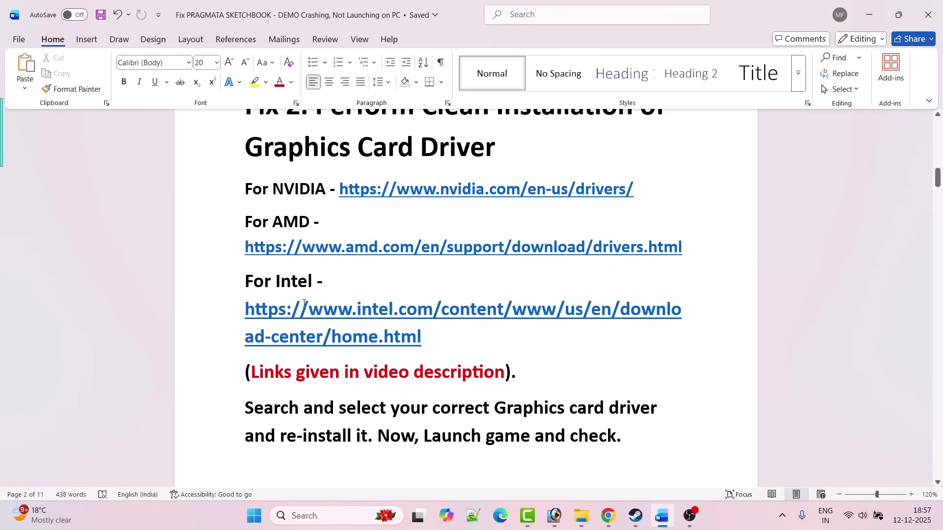
{"action": "scroll", "coordinate": [449, 317], "scroll_direction": "down", "scroll_amount": 1}
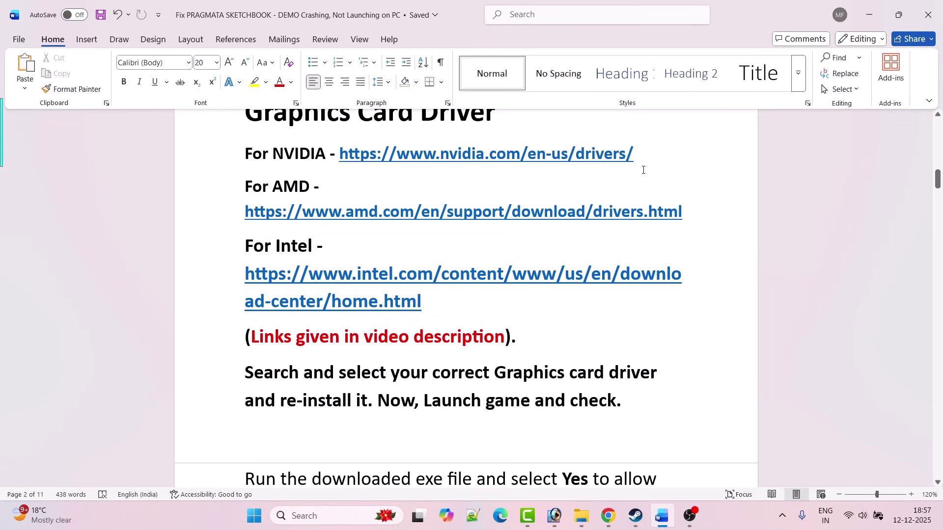
{"action": "left_click_drag", "start_coordinate": [646, 154], "coordinate": [462, 155]}
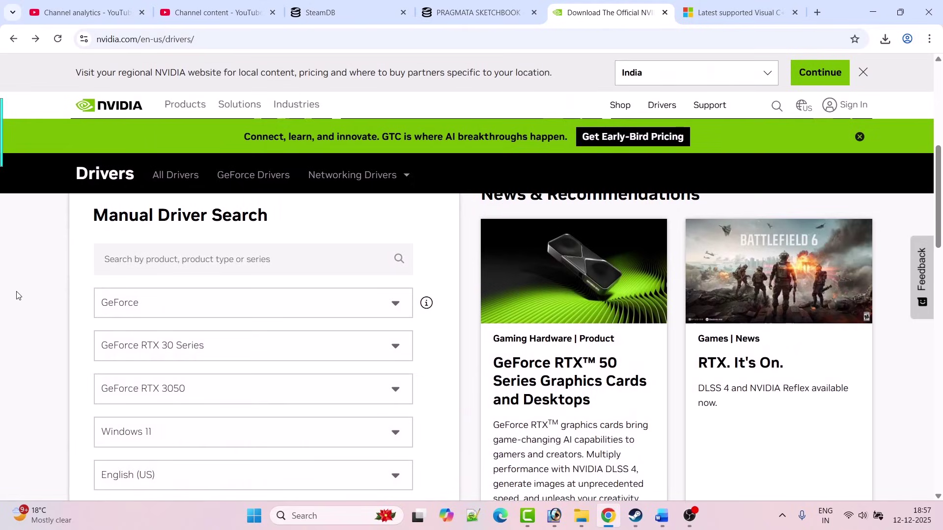
Step: Find the RTX 3050 Windows 11 Game Ready Driver 591.44, start its download, and return to Word
{"action": "scroll", "coordinate": [16, 295], "scroll_direction": "down", "scroll_amount": 3}
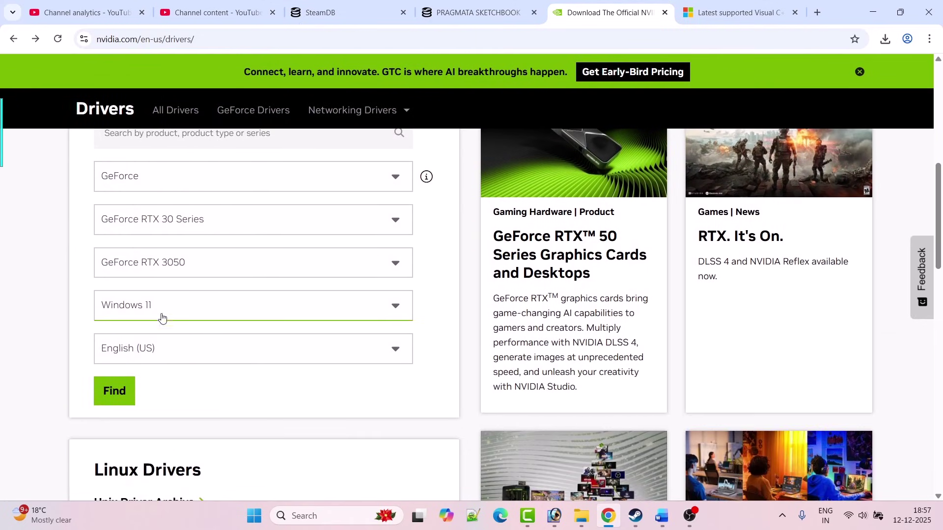
{"action": "left_click", "coordinate": [118, 400]}
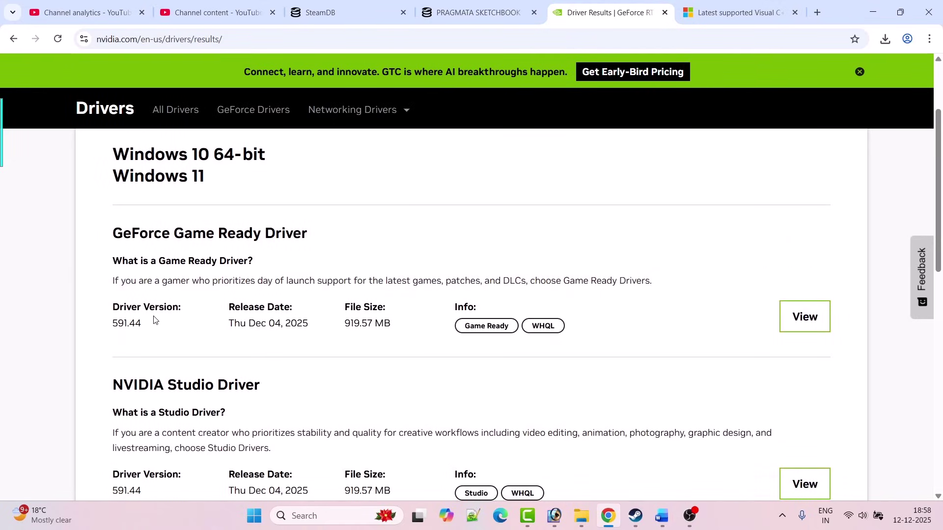
{"action": "left_click_drag", "start_coordinate": [145, 324], "coordinate": [113, 326]}
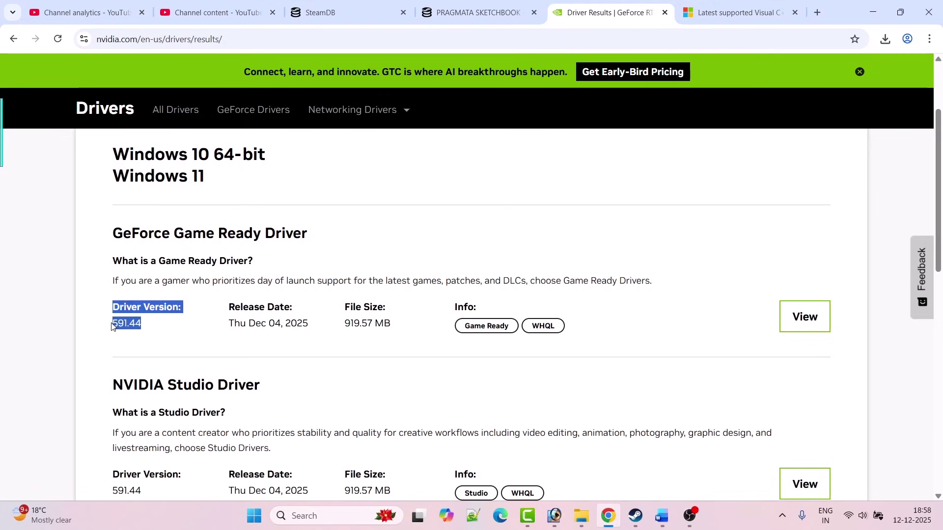
{"action": "left_click", "coordinate": [192, 339]}
{"action": "left_click", "coordinate": [801, 330]}
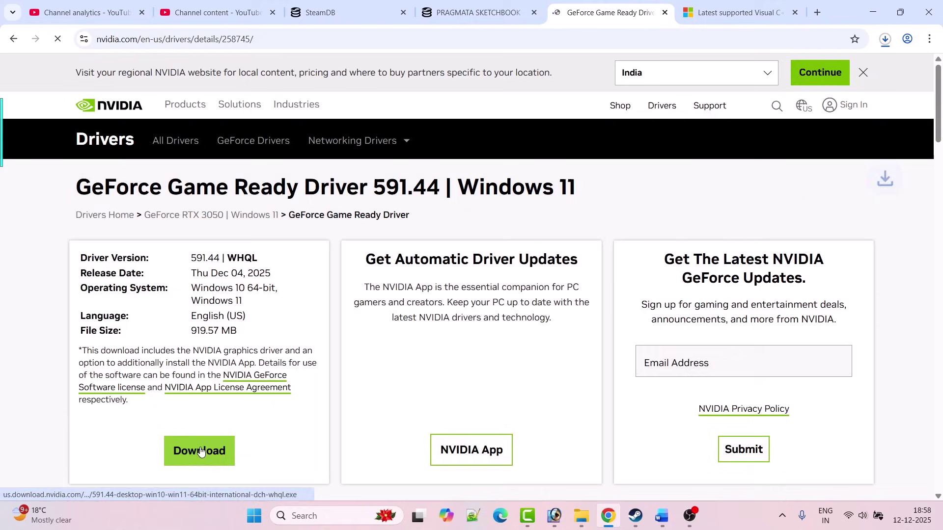
{"action": "left_click", "coordinate": [201, 451]}
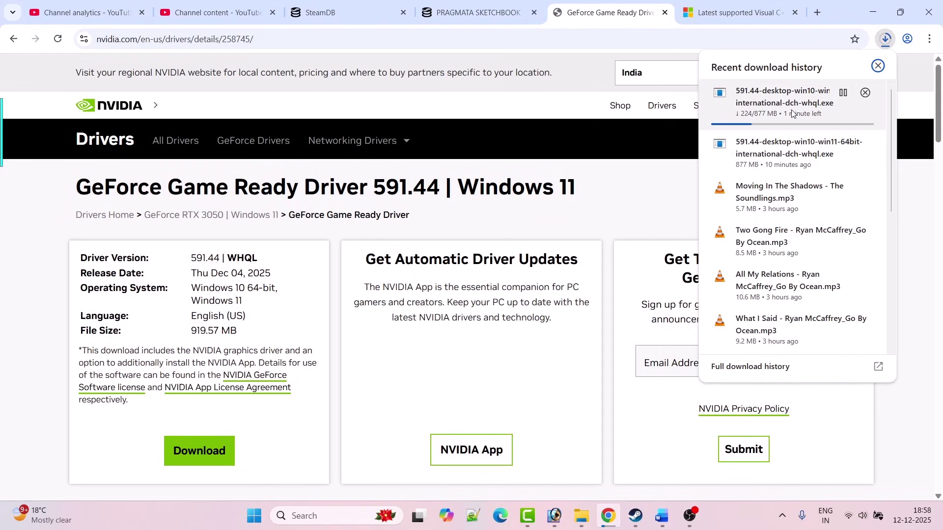
{"action": "left_click", "coordinate": [662, 515]}
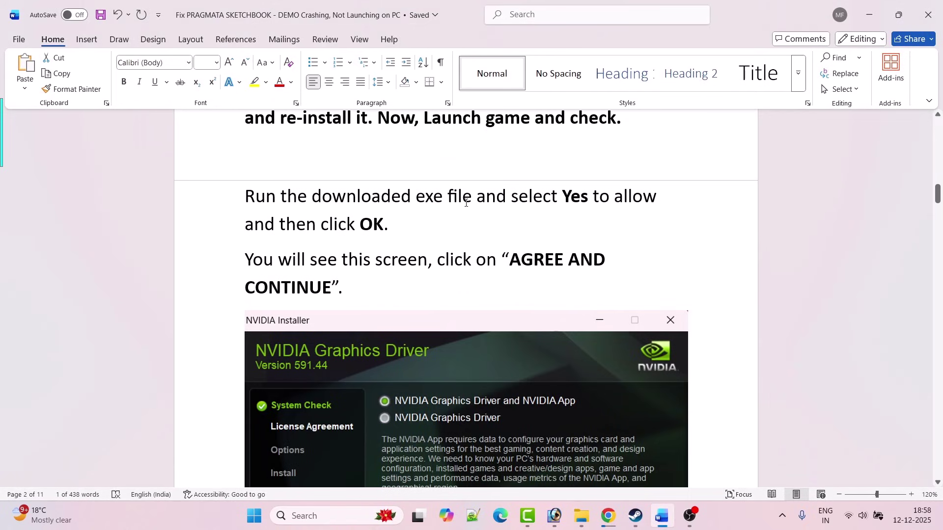
Step: Scroll past the NVIDIA clean-installation screenshots to the Fix 3 Windows Security heading
{"action": "scroll", "coordinate": [382, 222], "scroll_direction": "down", "scroll_amount": 4}
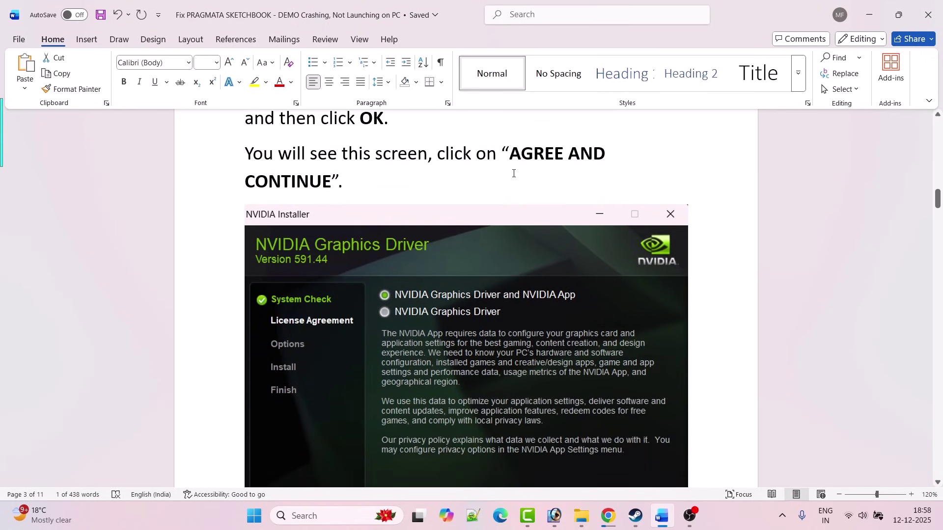
{"action": "scroll", "coordinate": [563, 166], "scroll_direction": "down", "scroll_amount": 4}
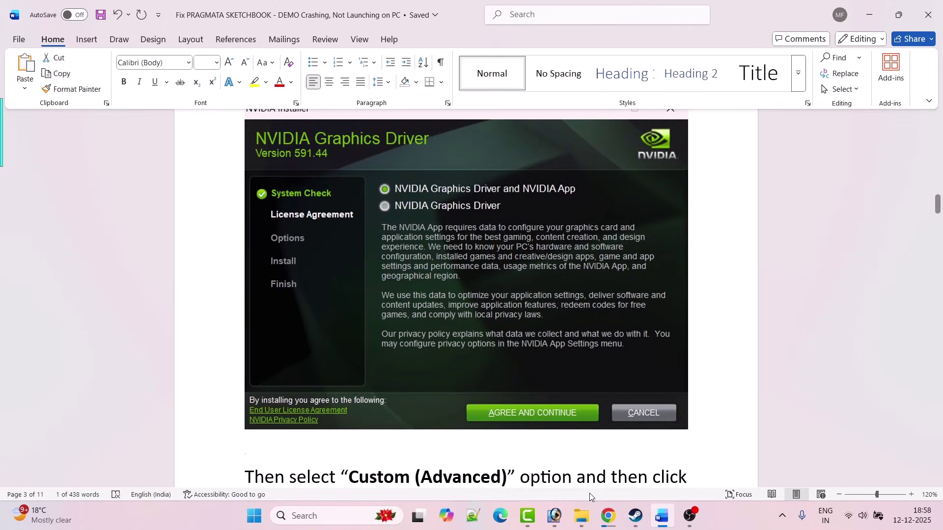
{"action": "scroll", "coordinate": [405, 358], "scroll_direction": "down", "scroll_amount": 10}
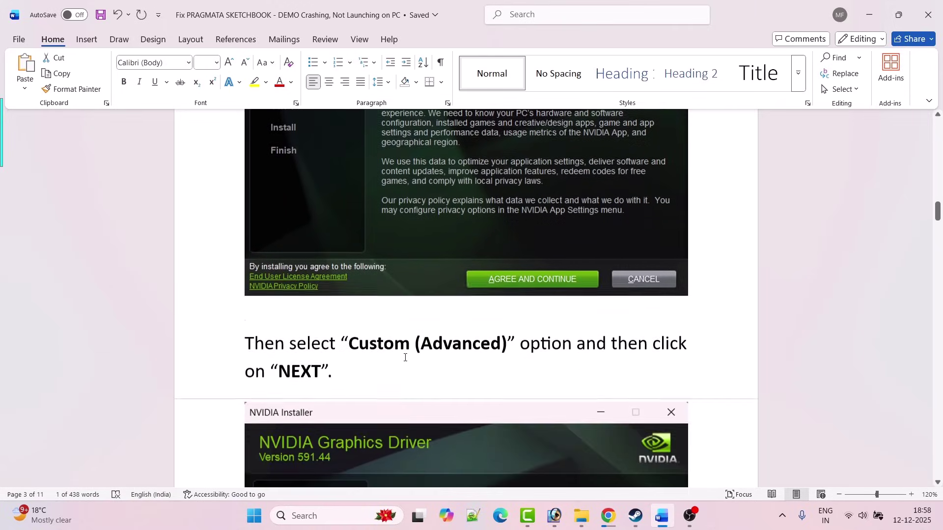
{"action": "scroll", "coordinate": [405, 358], "scroll_direction": "down", "scroll_amount": 3}
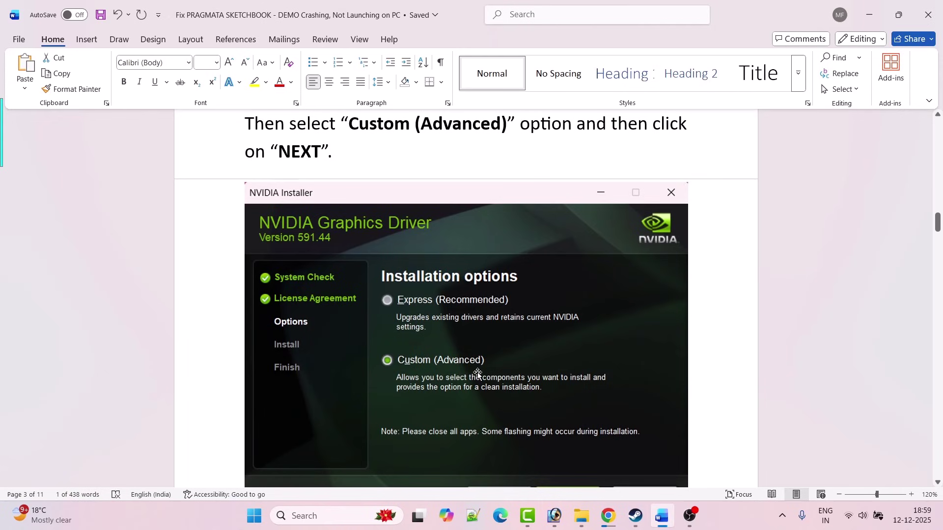
{"action": "scroll", "coordinate": [474, 380], "scroll_direction": "down", "scroll_amount": 4}
{"action": "scroll", "coordinate": [542, 387], "scroll_direction": "down", "scroll_amount": 9}
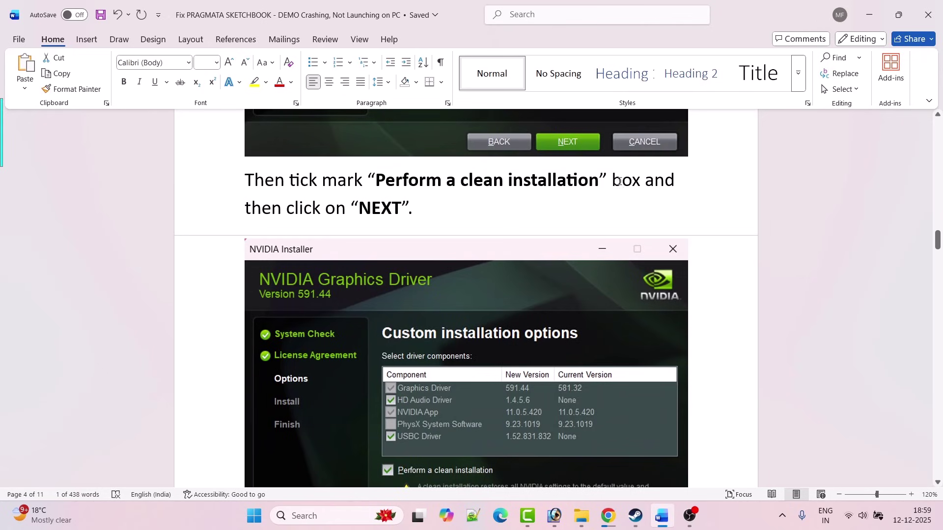
{"action": "scroll", "coordinate": [609, 194], "scroll_direction": "down", "scroll_amount": 4}
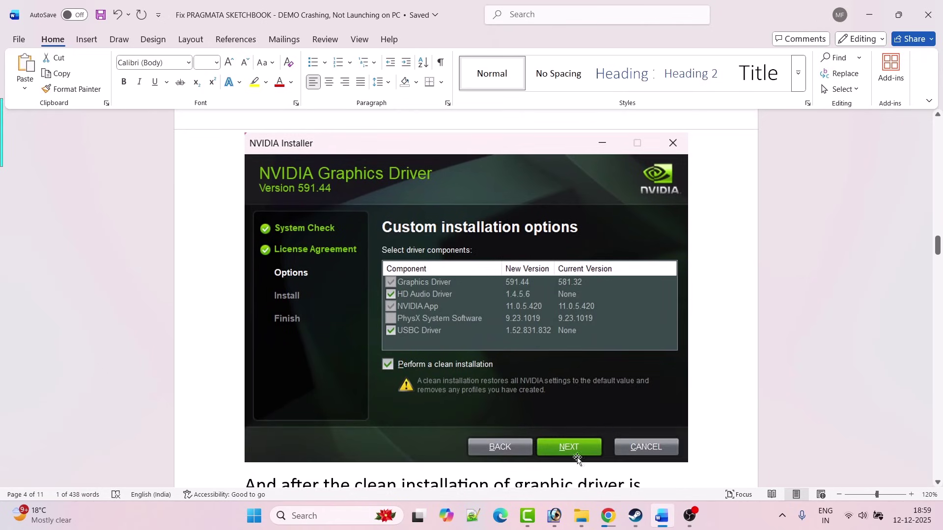
{"action": "scroll", "coordinate": [410, 362], "scroll_direction": "down", "scroll_amount": 6}
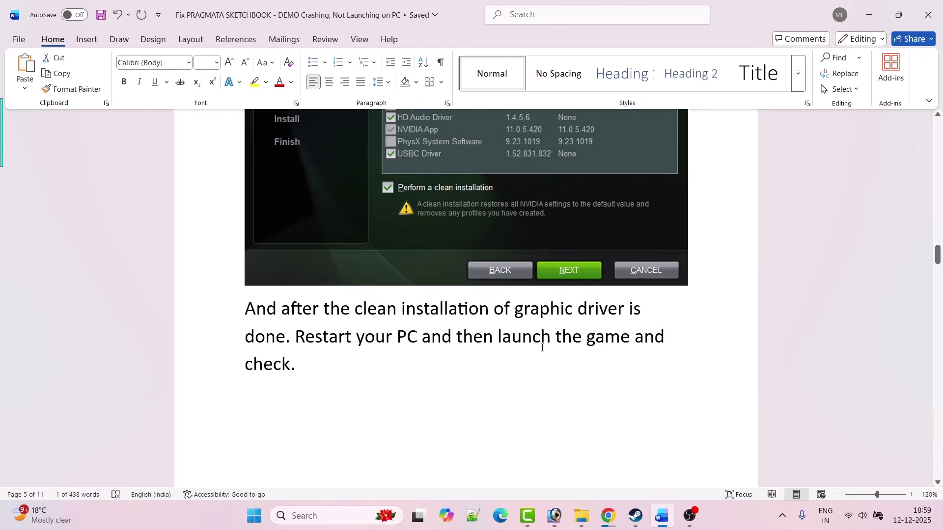
{"action": "scroll", "coordinate": [447, 368], "scroll_direction": "down", "scroll_amount": 10}
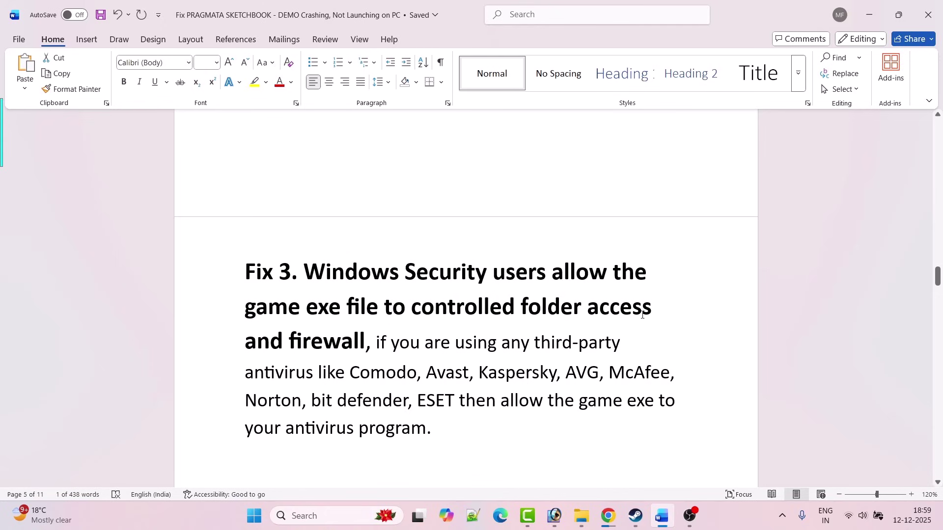
{"action": "scroll", "coordinate": [361, 355], "scroll_direction": "down", "scroll_amount": 3}
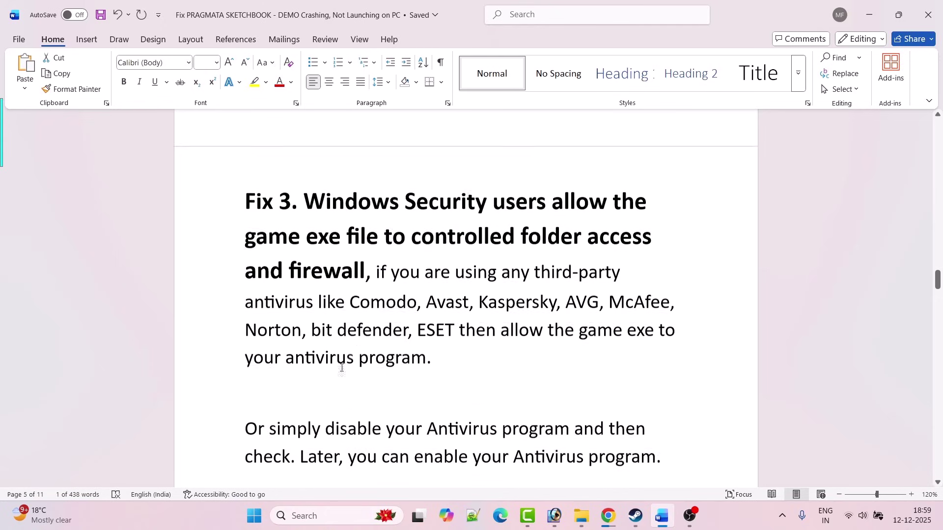
Step: Search 'windows' to open Windows Security and go to Virus & threat protection
{"action": "left_click", "coordinate": [312, 511]}
{"action": "type", "text": "windows"}
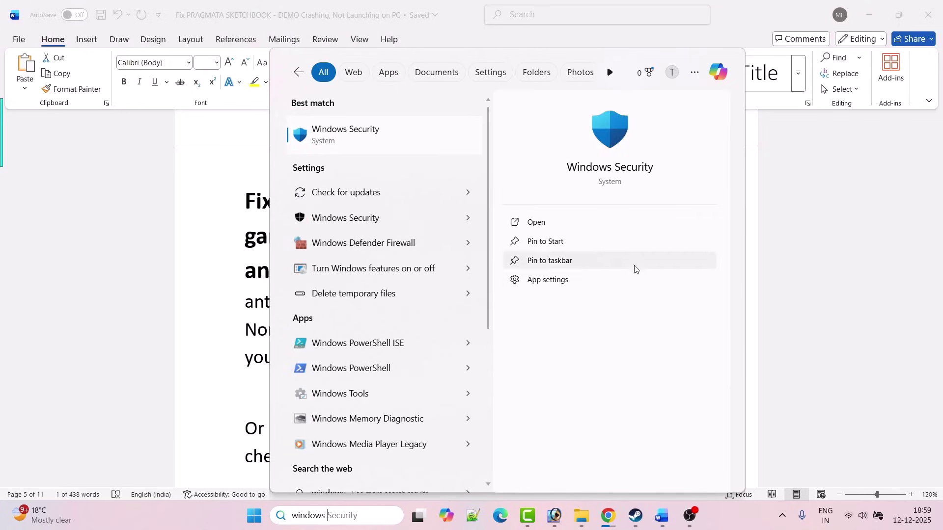
{"action": "left_click", "coordinate": [589, 229]}
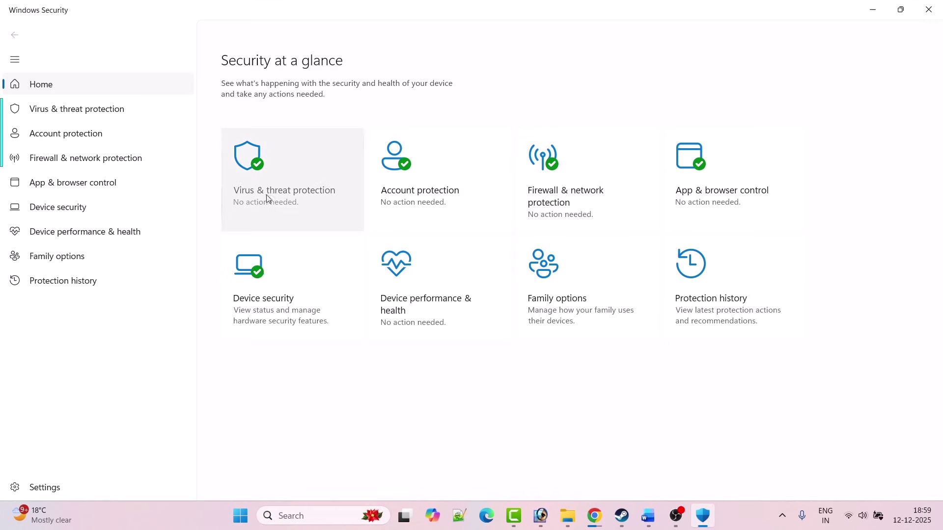
{"action": "left_click", "coordinate": [288, 193]}
{"action": "scroll", "coordinate": [304, 485], "scroll_direction": "down", "scroll_amount": 2}
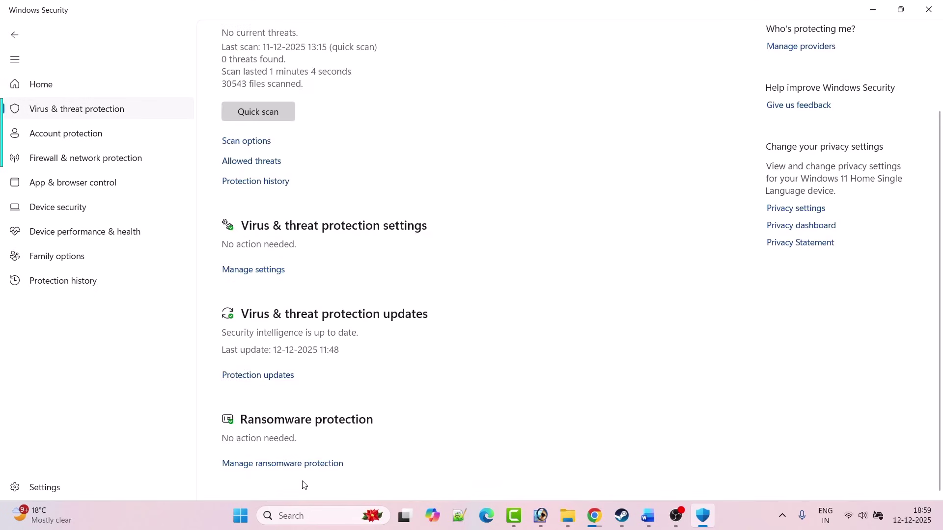
Step: Open the Controlled folder access allowed-apps page as administrator and browse all apps to add one
{"action": "left_click", "coordinate": [293, 463]}
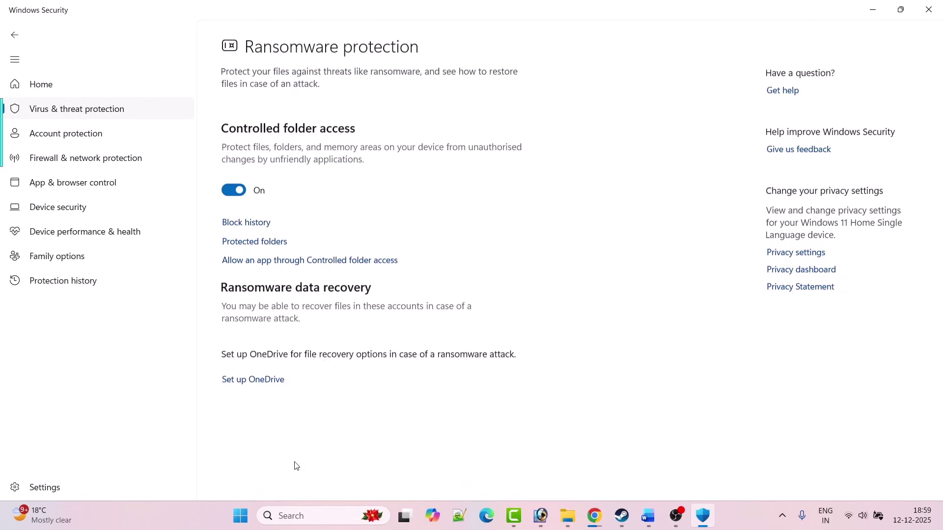
{"action": "left_click", "coordinate": [354, 260]}
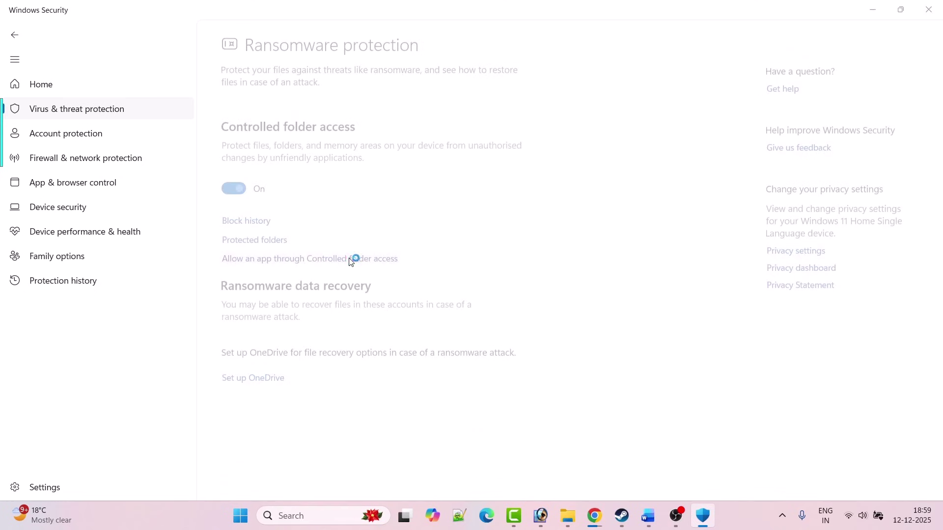
{"action": "left_click", "coordinate": [418, 362]}
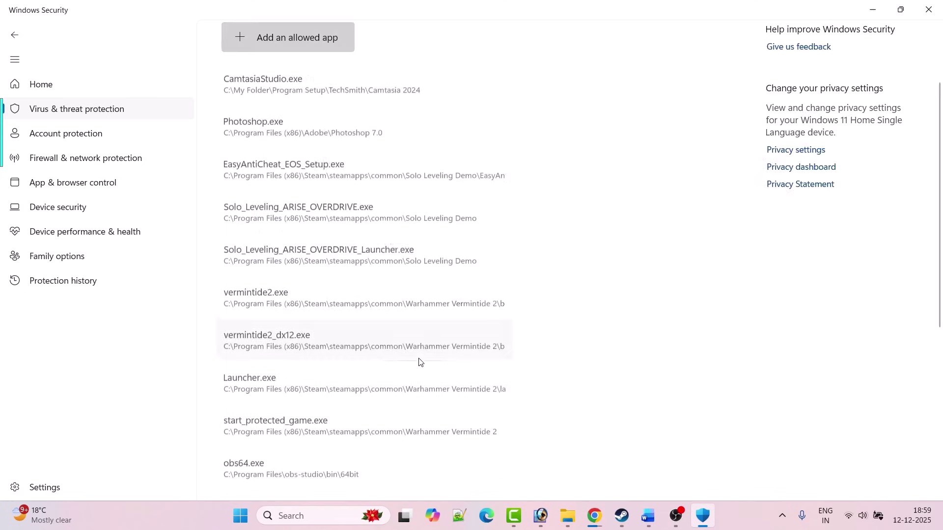
{"action": "left_click", "coordinate": [242, 40]}
{"action": "left_click", "coordinate": [298, 90]}
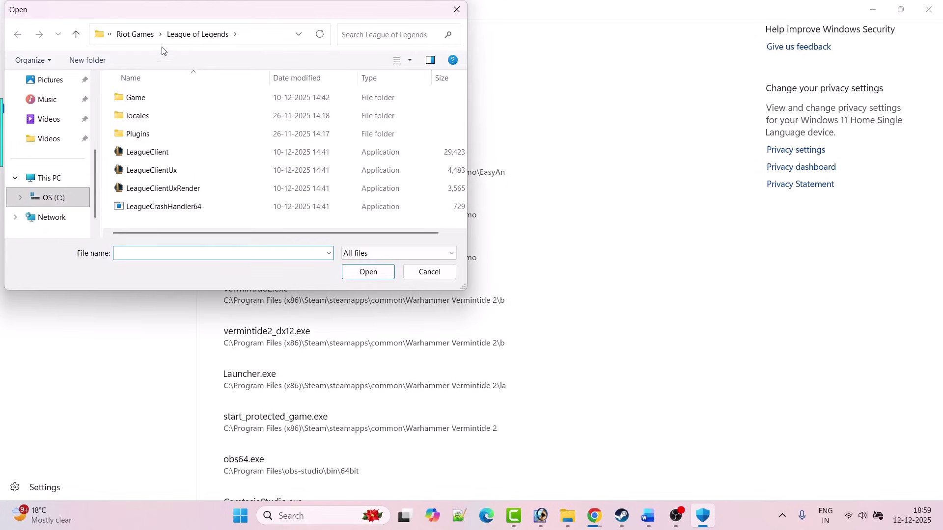
Step: Pick PRAGMATA_SKETCHBOOK.exe from C:\Program Files (x86)\Steam\steamapps\common as an allowed app
{"action": "left_click", "coordinate": [128, 34]}
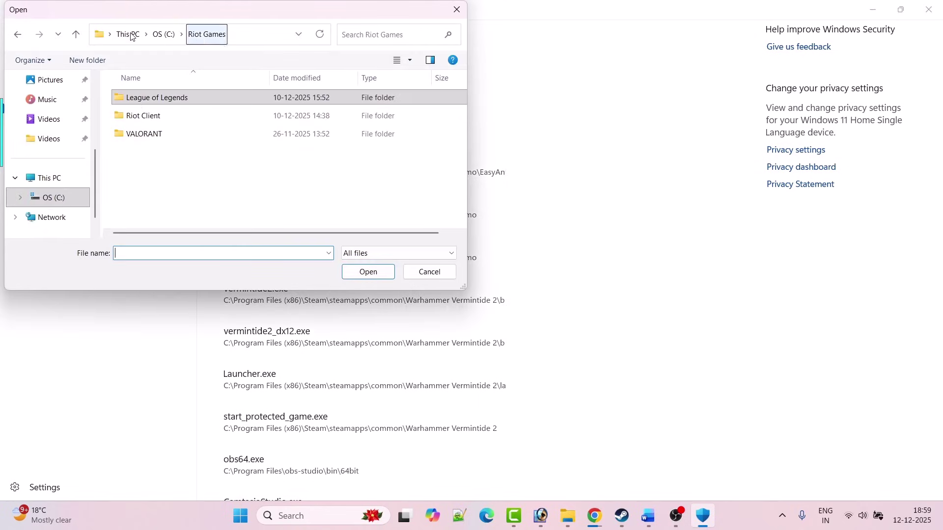
{"action": "left_click", "coordinate": [60, 182]}
{"action": "double_click", "coordinate": [189, 116]}
{"action": "scroll", "coordinate": [196, 171], "scroll_direction": "down", "scroll_amount": 3}
{"action": "left_click", "coordinate": [157, 131]}
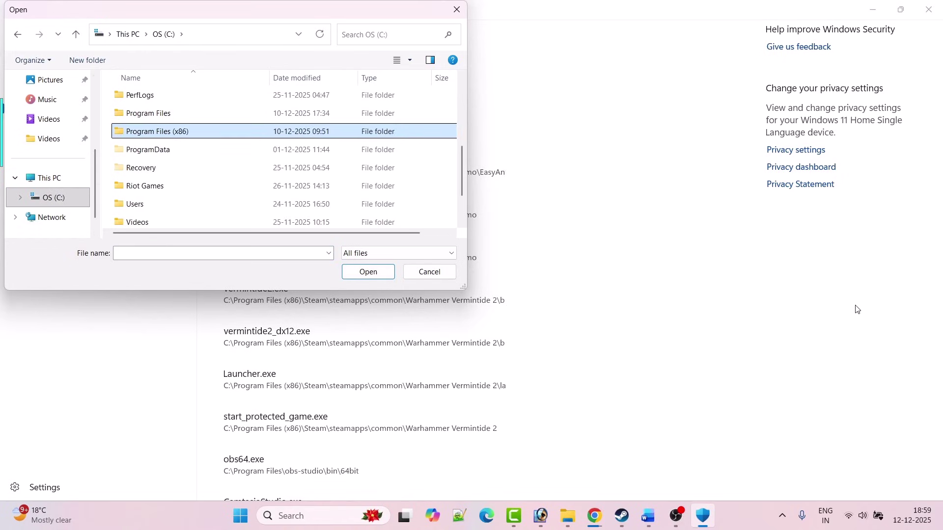
{"action": "key", "text": "Return"}
{"action": "key", "text": "s"}
{"action": "key", "text": "Return"}
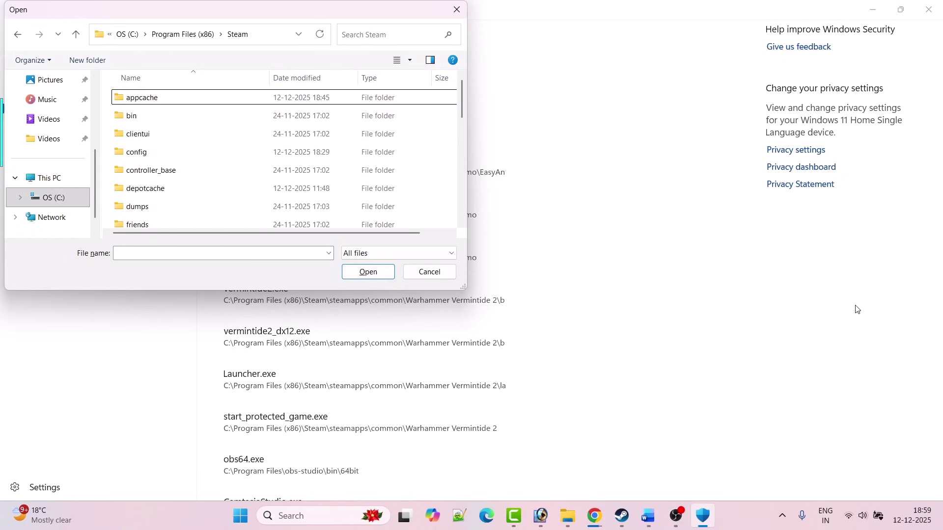
{"action": "key", "text": "s"}
{"action": "key", "text": "s"}
{"action": "key", "text": "Return"}
{"action": "key", "text": "c"}
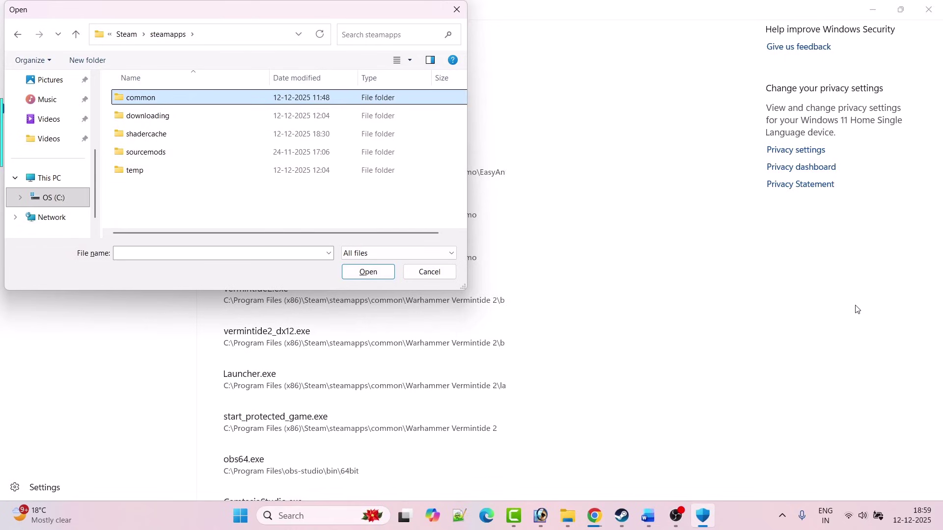
{"action": "key", "text": "Return"}
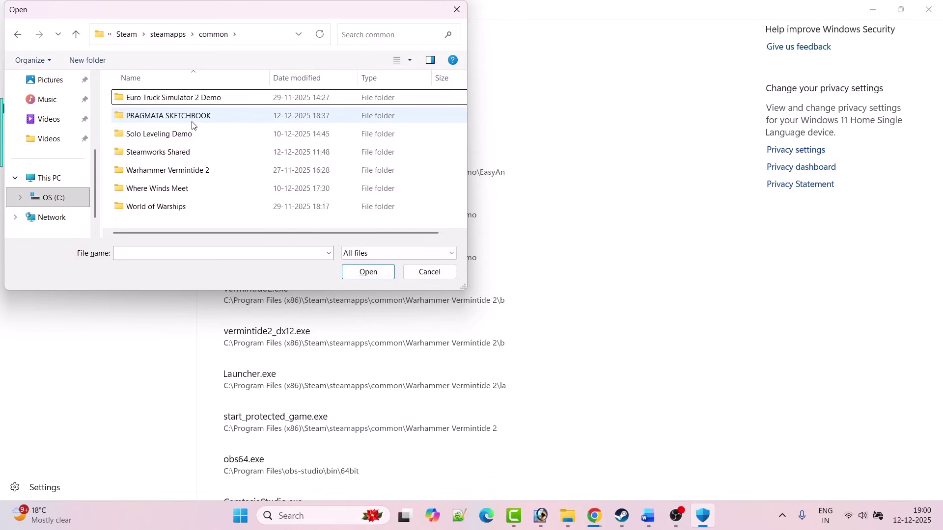
{"action": "double_click", "coordinate": [192, 121]}
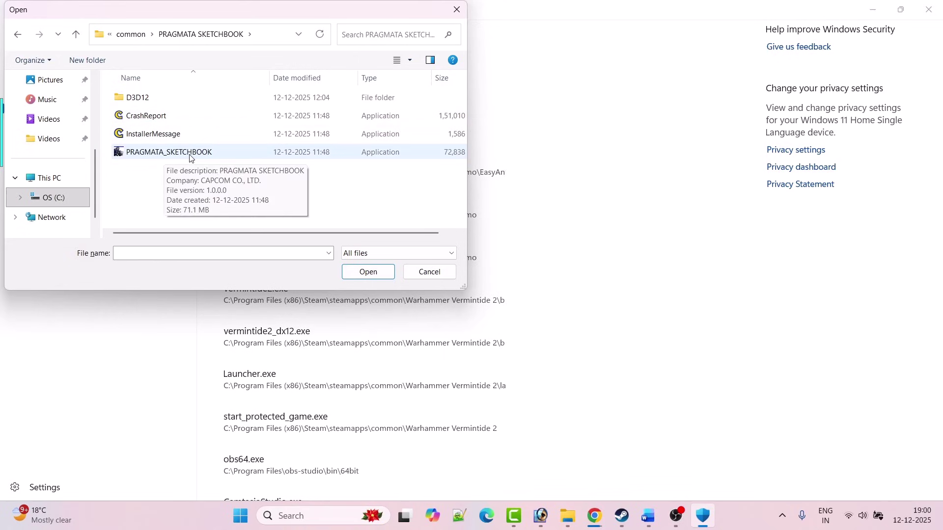
{"action": "left_click", "coordinate": [205, 158]}
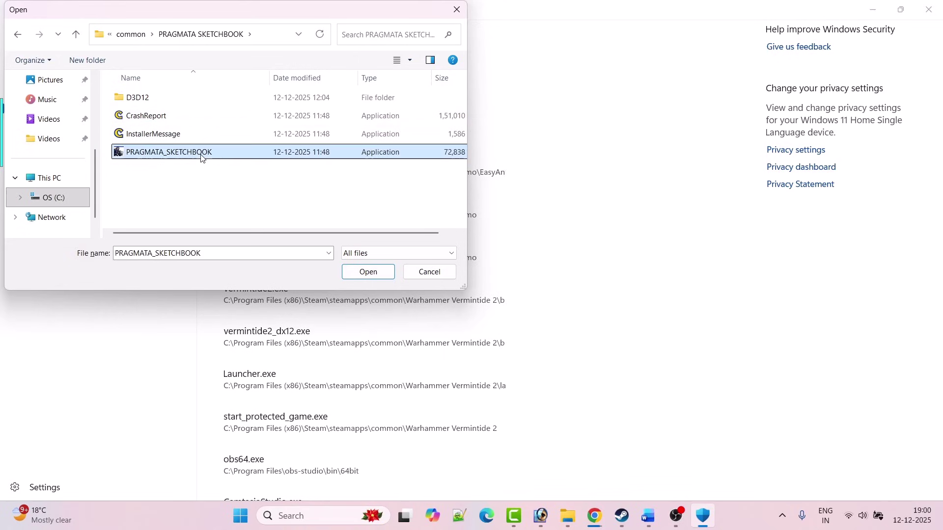
{"action": "left_click", "coordinate": [367, 271]}
Step: Open Firewall & network protection's allowed apps list and unlock it for editing
{"action": "left_click", "coordinate": [15, 35]}
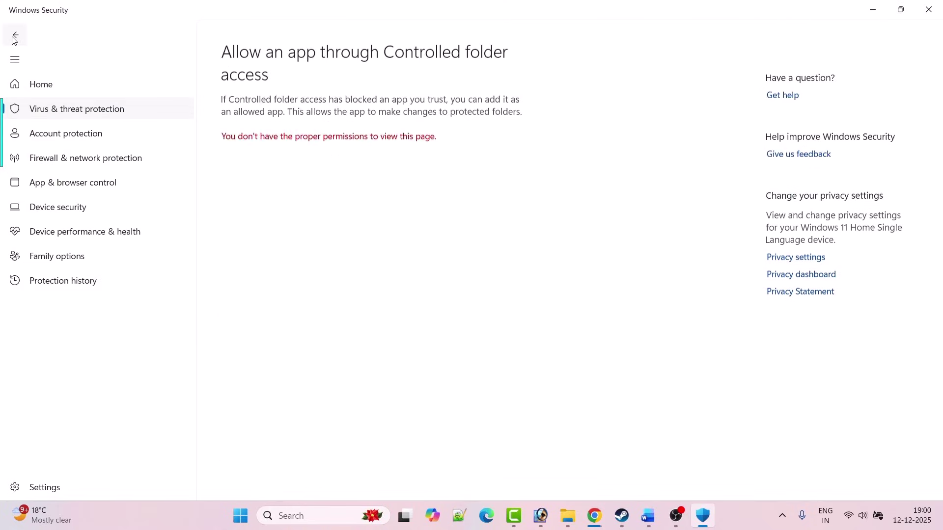
{"action": "left_click", "coordinate": [15, 35]}
{"action": "left_click", "coordinate": [15, 34]}
{"action": "left_click", "coordinate": [15, 35]}
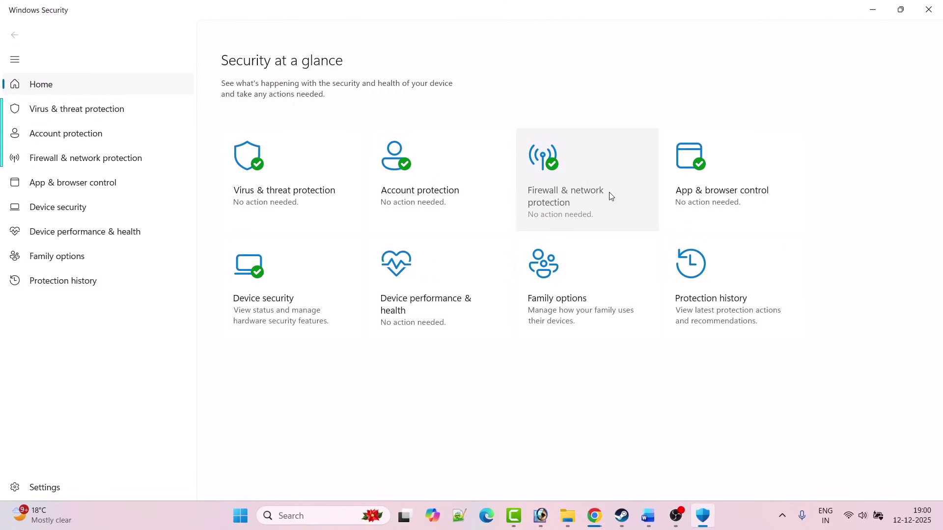
{"action": "left_click", "coordinate": [567, 195]}
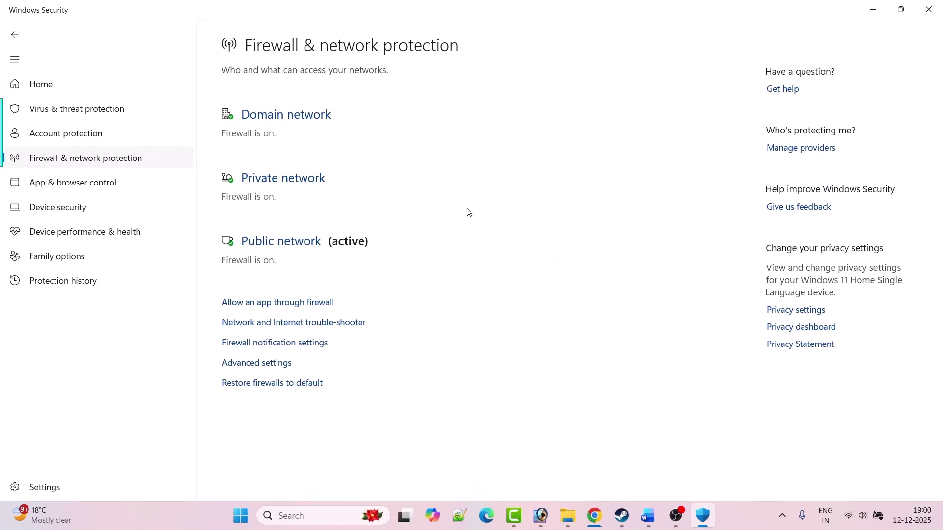
{"action": "left_click", "coordinate": [303, 302]}
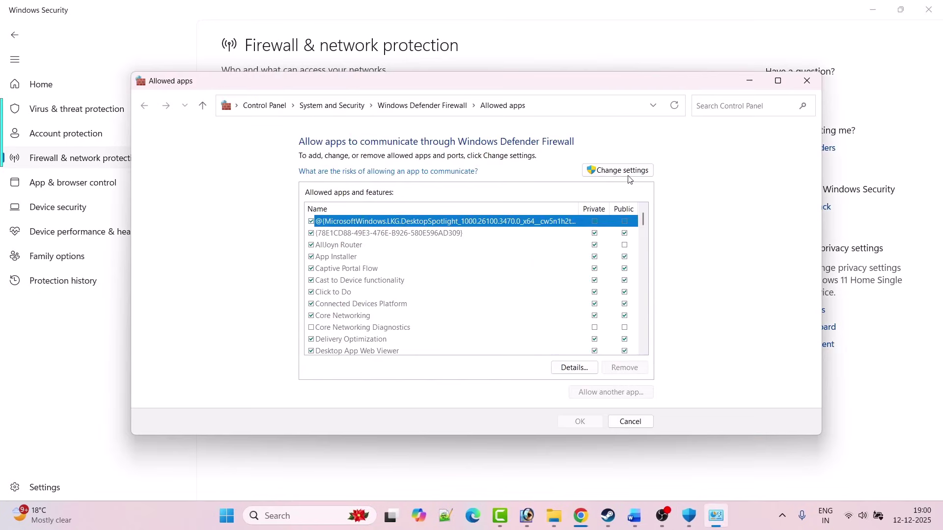
{"action": "left_click", "coordinate": [627, 170]}
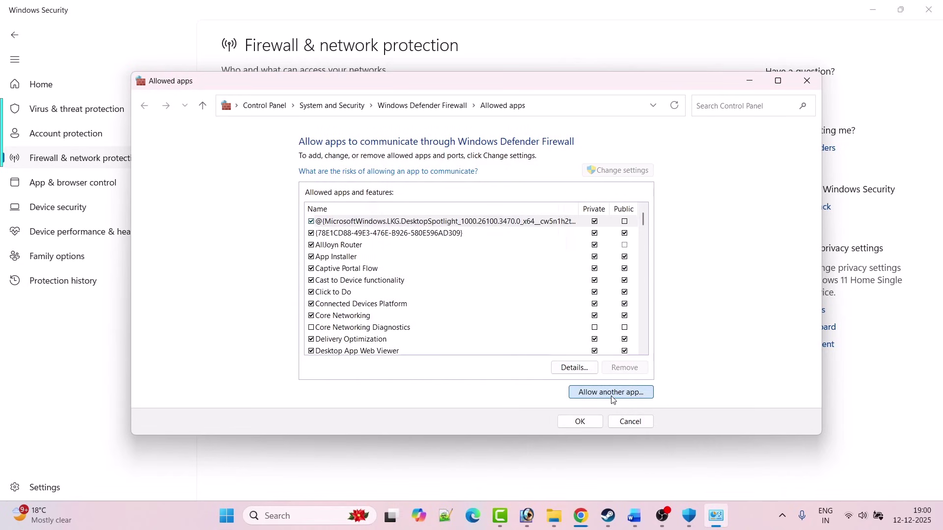
Step: Browse for another app to the PRAGMATA SKETCHBOOK folder under Steam\steamapps\common
{"action": "left_click", "coordinate": [610, 393]}
{"action": "left_click", "coordinate": [560, 319]}
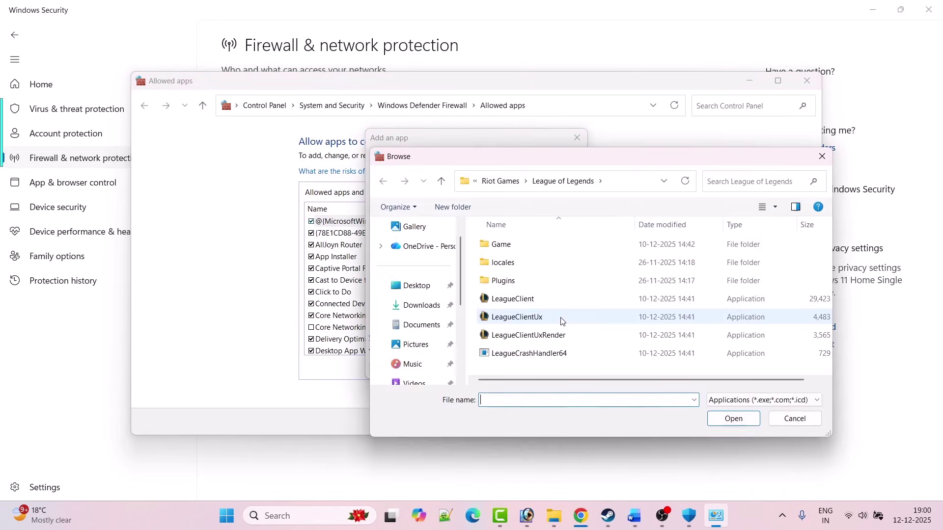
{"action": "scroll", "coordinate": [407, 315], "scroll_direction": "down", "scroll_amount": 3}
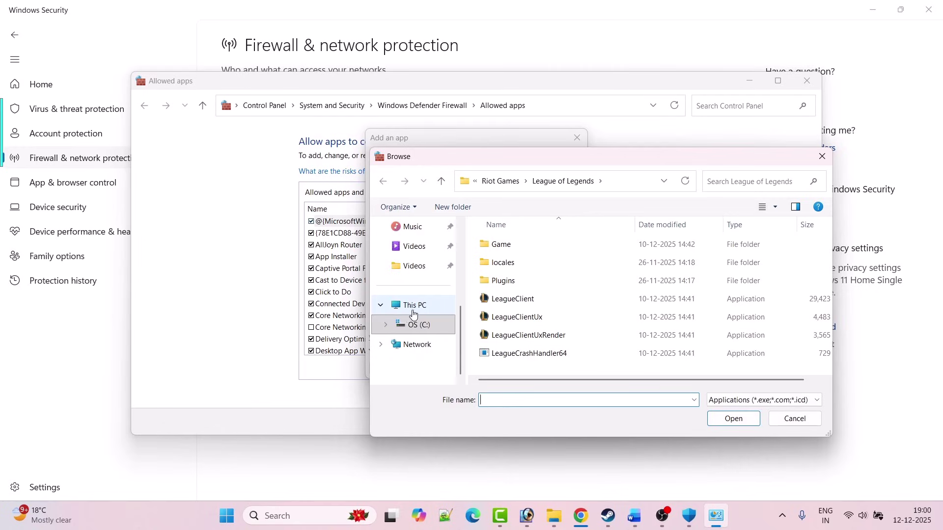
{"action": "left_click", "coordinate": [414, 305]}
{"action": "double_click", "coordinate": [565, 263]}
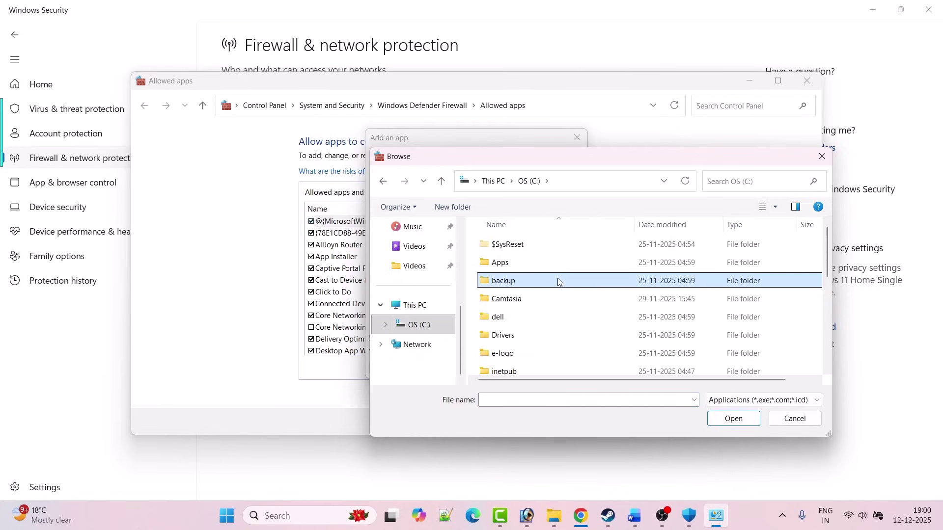
{"action": "scroll", "coordinate": [558, 278], "scroll_direction": "down", "scroll_amount": 3}
{"action": "key", "text": "Down"}
{"action": "key", "text": "Down"}
{"action": "key", "text": "Return"}
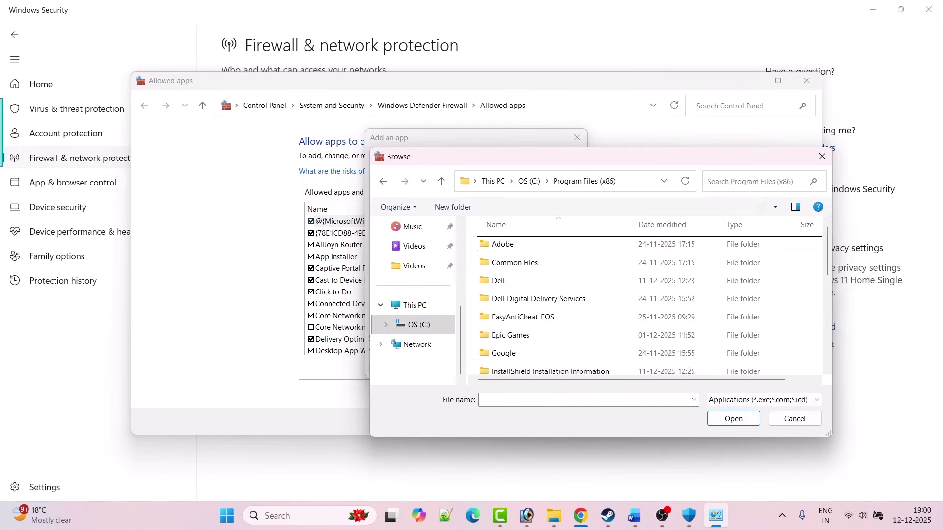
{"action": "key", "text": "s"}
{"action": "key", "text": "Return"}
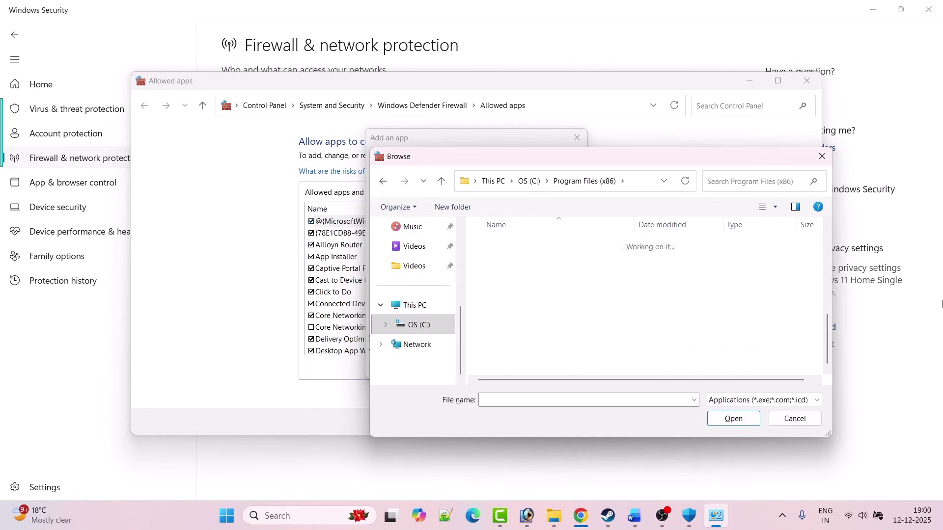
{"action": "key", "text": "Down"}
{"action": "key", "text": "Return"}
{"action": "key", "text": "Down"}
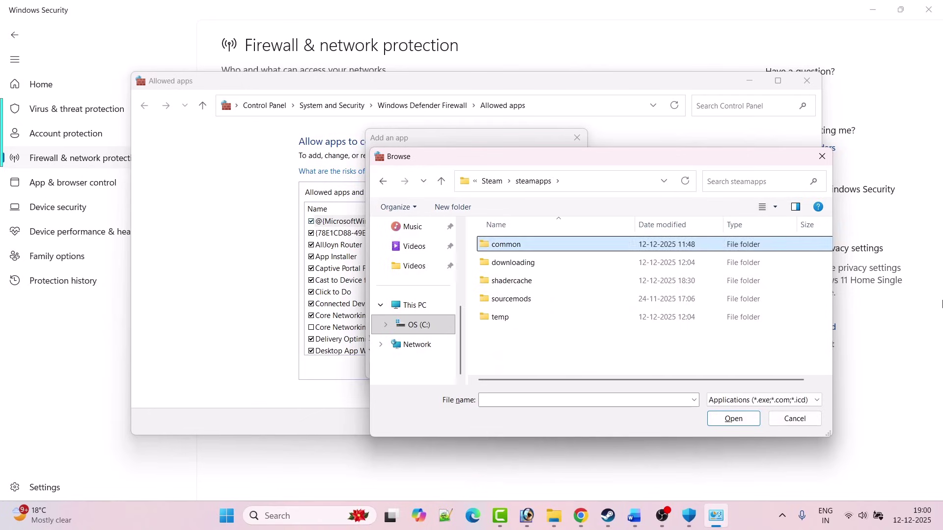
{"action": "key", "text": "Return"}
{"action": "key", "text": "Down"}
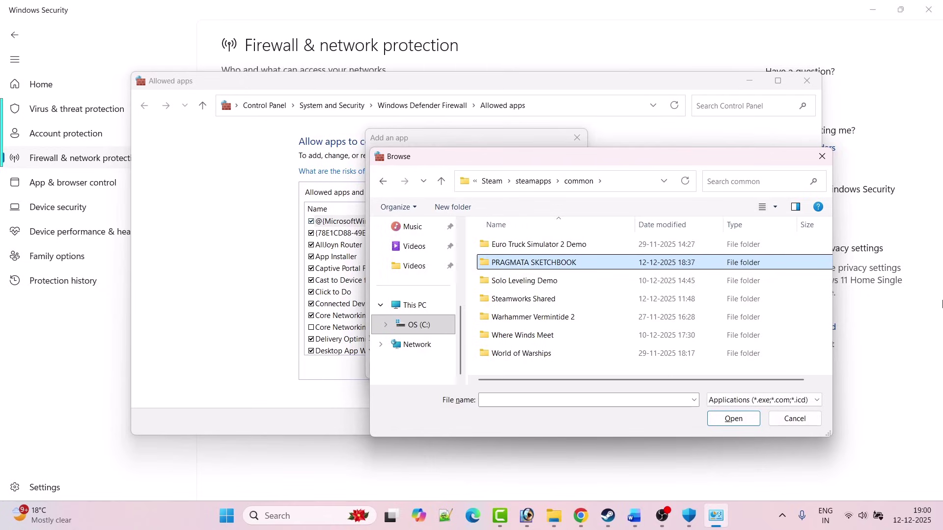
{"action": "key", "text": "Return"}
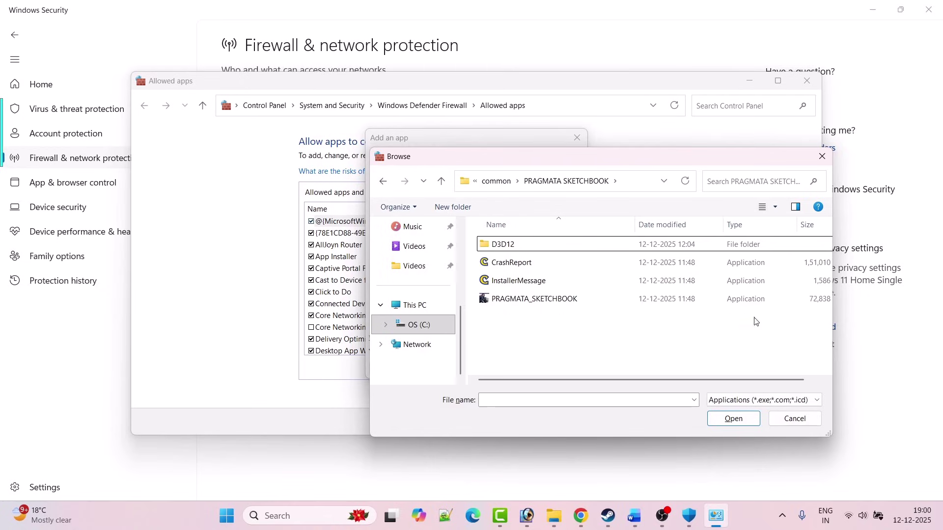
Step: Add PRAGMATA_SKETCHBOOK.exe to the firewall list and dismiss the already-listed warning
{"action": "left_click", "coordinate": [577, 301]}
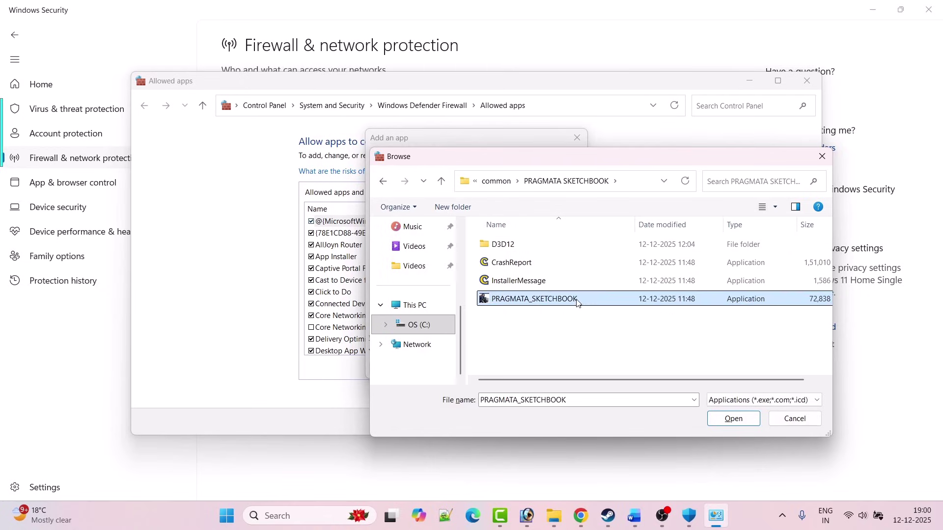
{"action": "left_click", "coordinate": [732, 420]}
{"action": "left_click", "coordinate": [516, 369]}
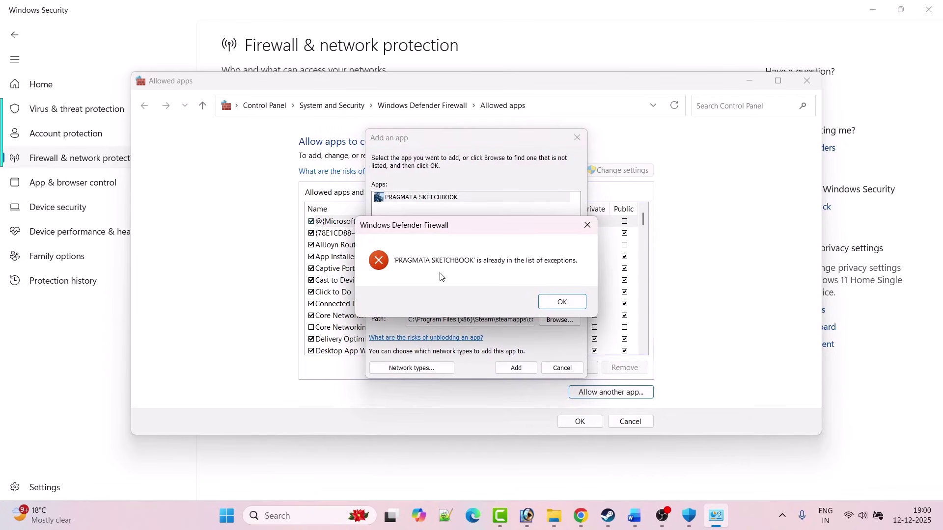
{"action": "left_click", "coordinate": [563, 302]}
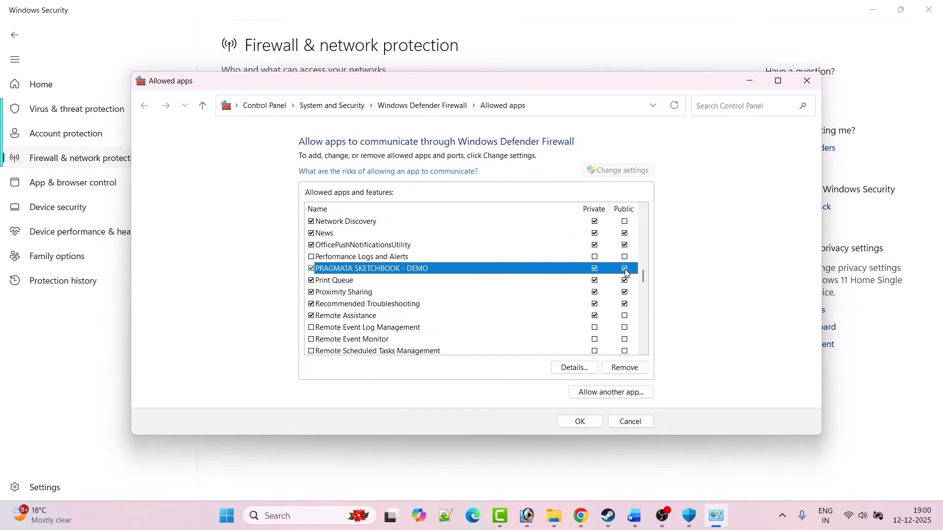
Step: Save the firewall allowed apps list and return to the Word guide
{"action": "left_click", "coordinate": [580, 422]}
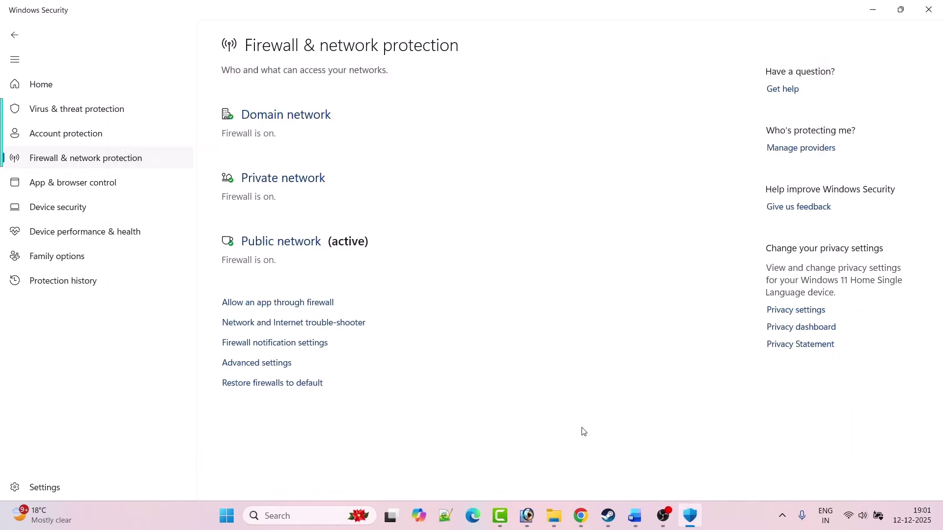
{"action": "left_click", "coordinate": [622, 516]}
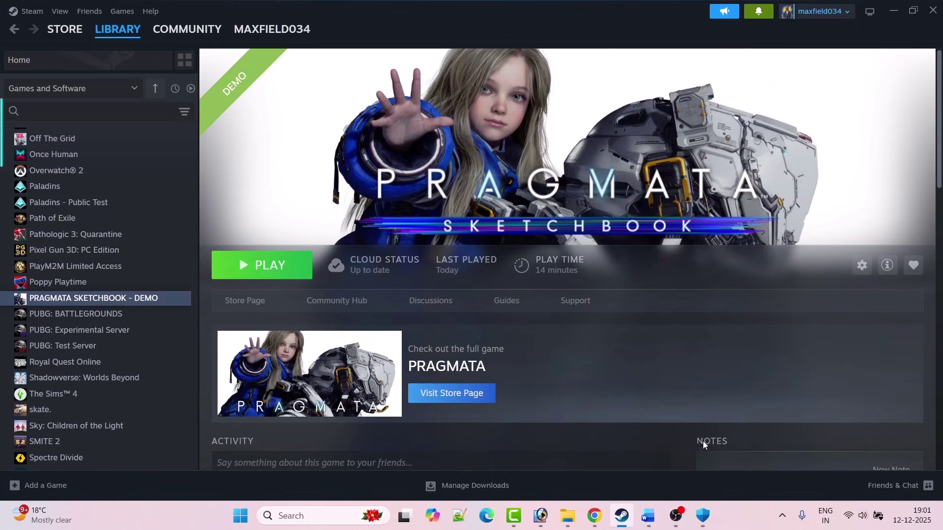
{"action": "left_click", "coordinate": [648, 515]}
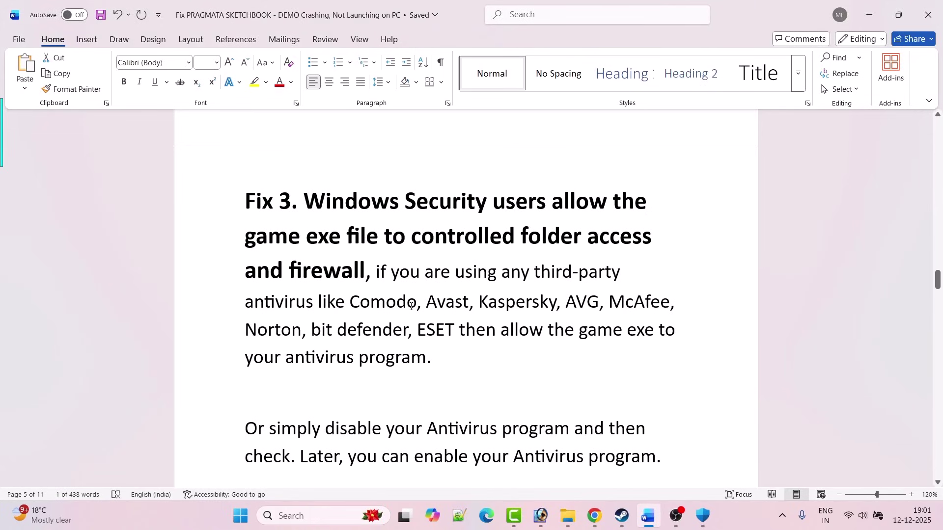
Step: Briefly select 'Kaspersky' in the antivirus list, then scroll to the Fix 4 dedicated-GPU heading
{"action": "left_click_drag", "start_coordinate": [479, 302], "coordinate": [554, 307]}
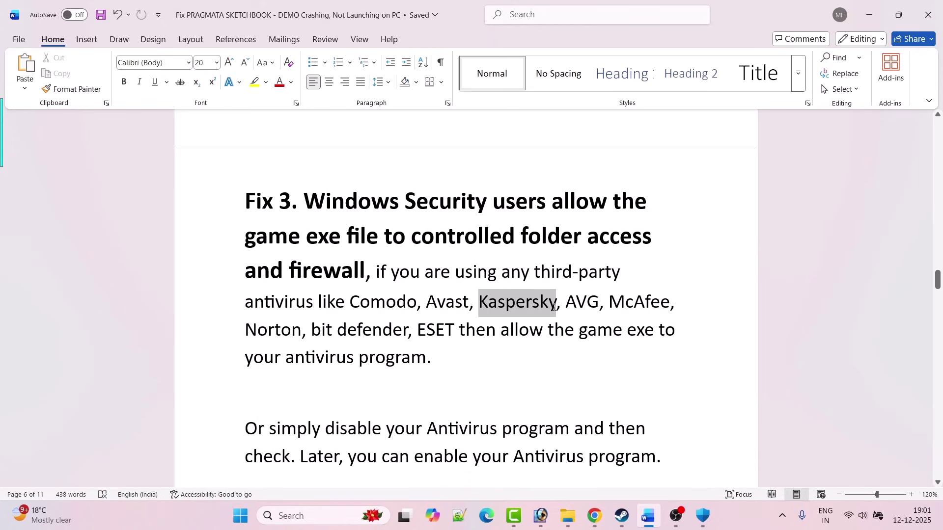
{"action": "left_click", "coordinate": [613, 330]}
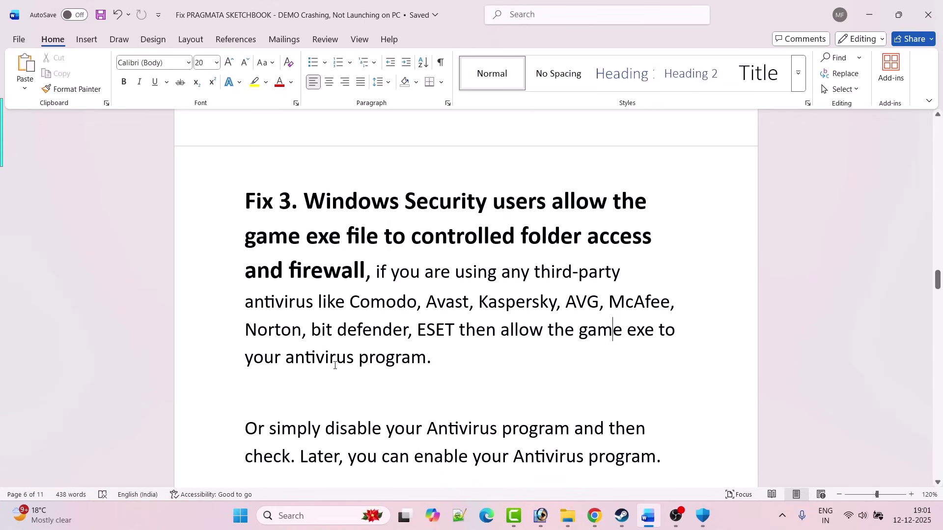
{"action": "scroll", "coordinate": [500, 353], "scroll_direction": "down", "scroll_amount": 3}
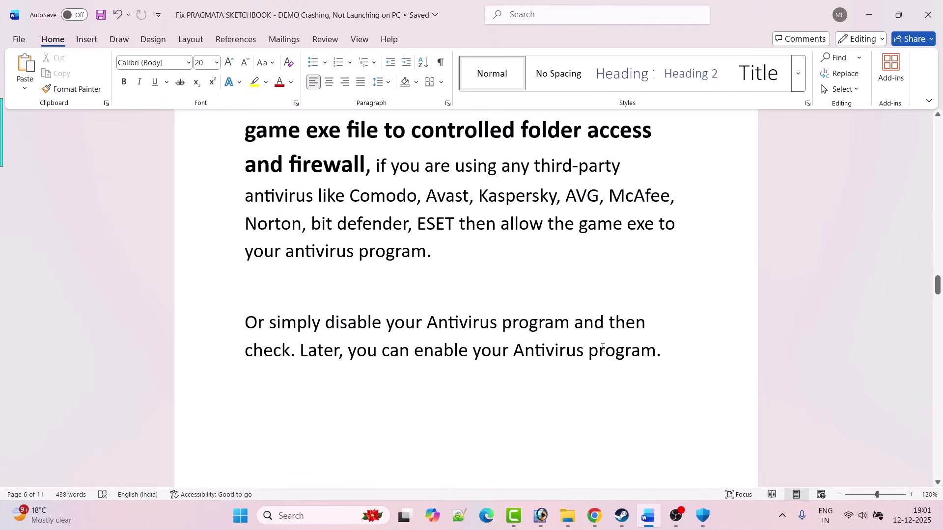
{"action": "scroll", "coordinate": [603, 348], "scroll_direction": "down", "scroll_amount": 10}
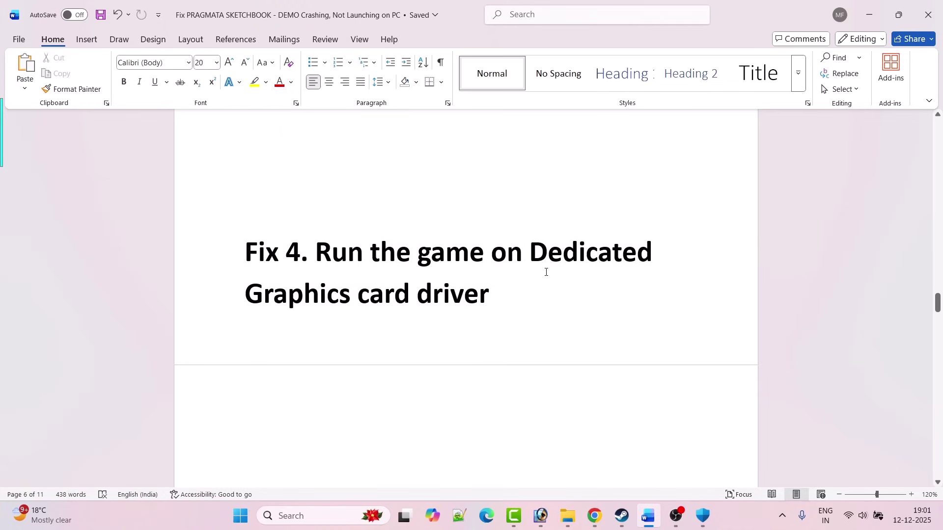
Step: Search 'graphics' and open the Graphics settings page
{"action": "left_click", "coordinate": [330, 516]}
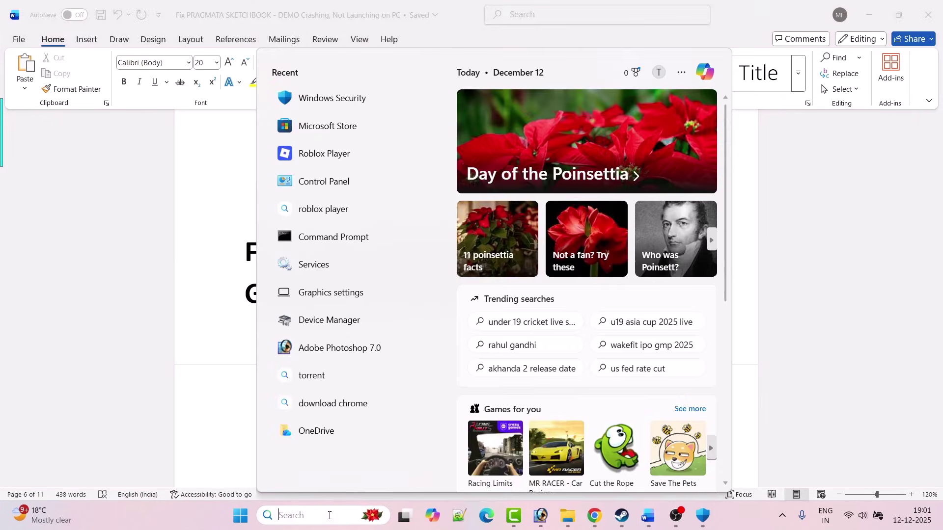
{"action": "type", "text": "graphic"}
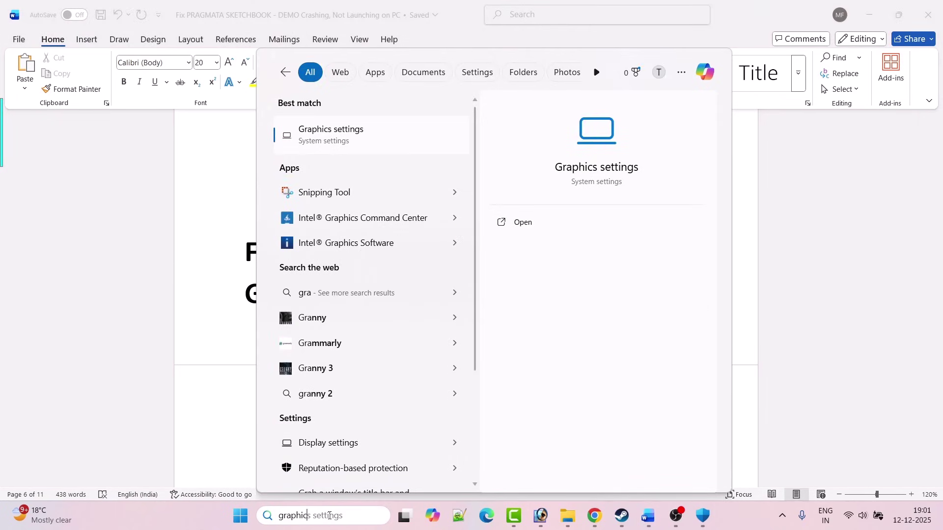
{"action": "type", "text": "s"}
{"action": "left_click", "coordinate": [532, 222]}
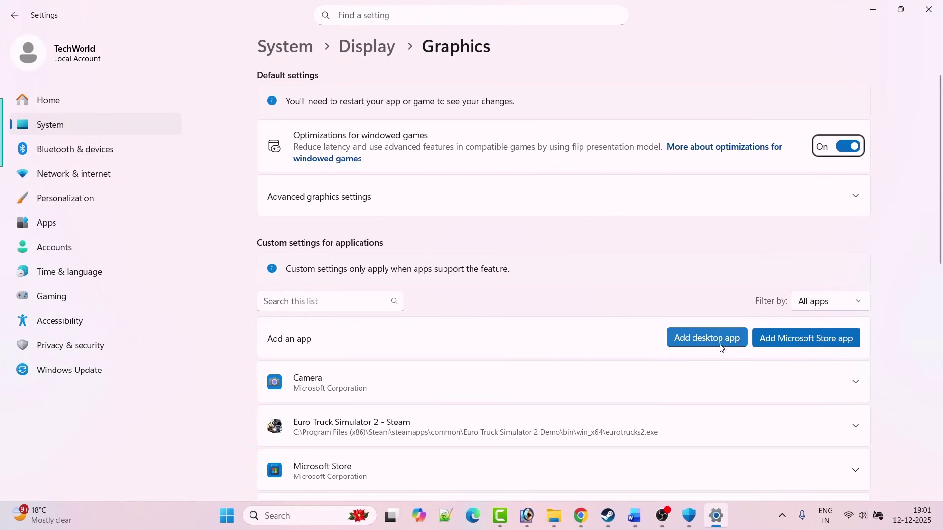
Step: Add PRAGMATA_SKETCHBOOK.exe from Steam\steamapps\common as a desktop app in the graphics list
{"action": "left_click", "coordinate": [720, 343]}
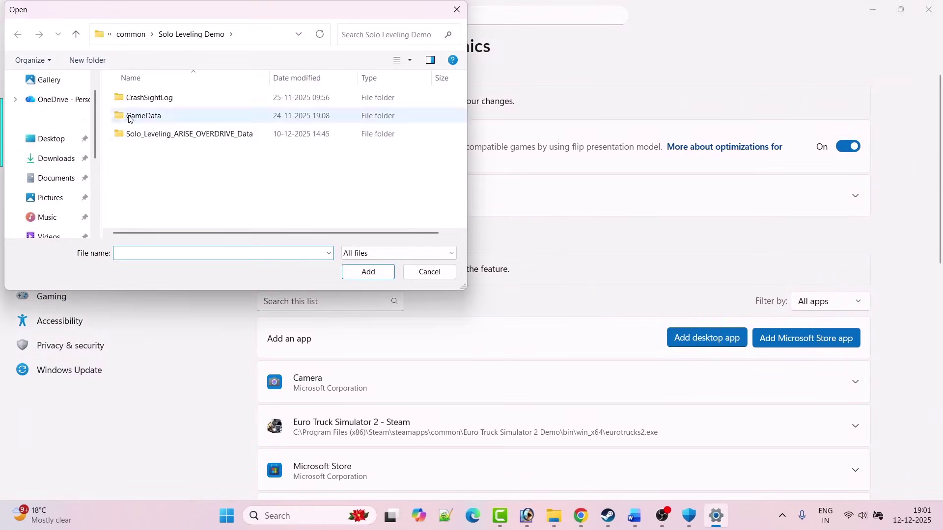
{"action": "left_click", "coordinate": [131, 34]}
{"action": "scroll", "coordinate": [211, 160], "scroll_direction": "down", "scroll_amount": 1}
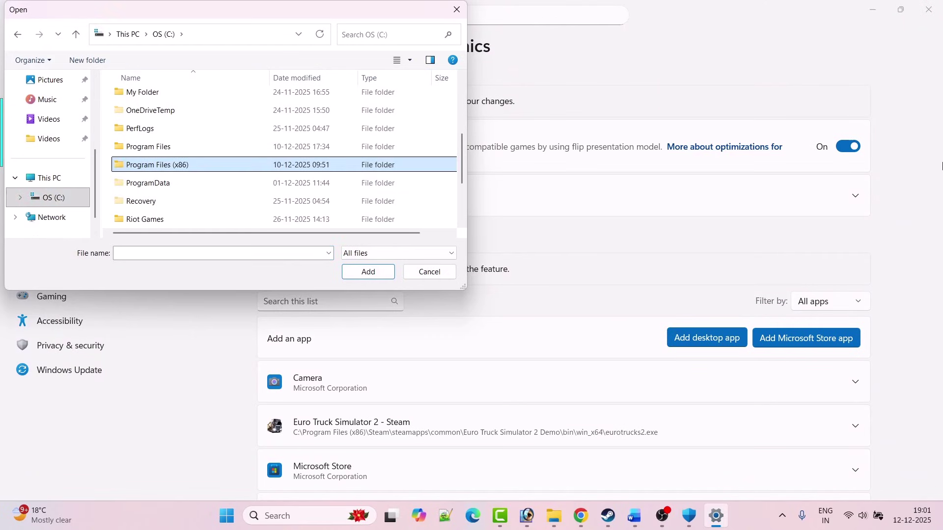
{"action": "key", "text": "Return"}
{"action": "type", "text": "steam"}
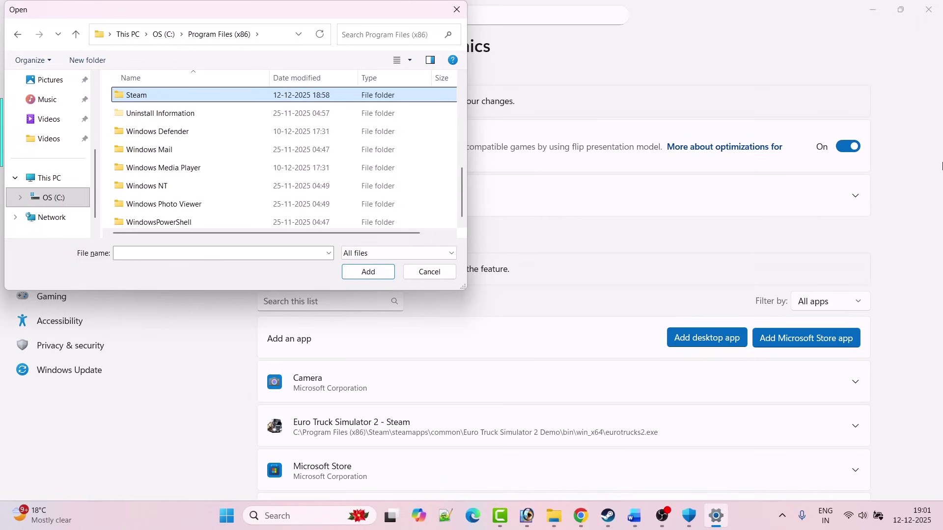
{"action": "key", "text": "Return"}
{"action": "type", "text": "steamapps"}
{"action": "key", "text": "Return"}
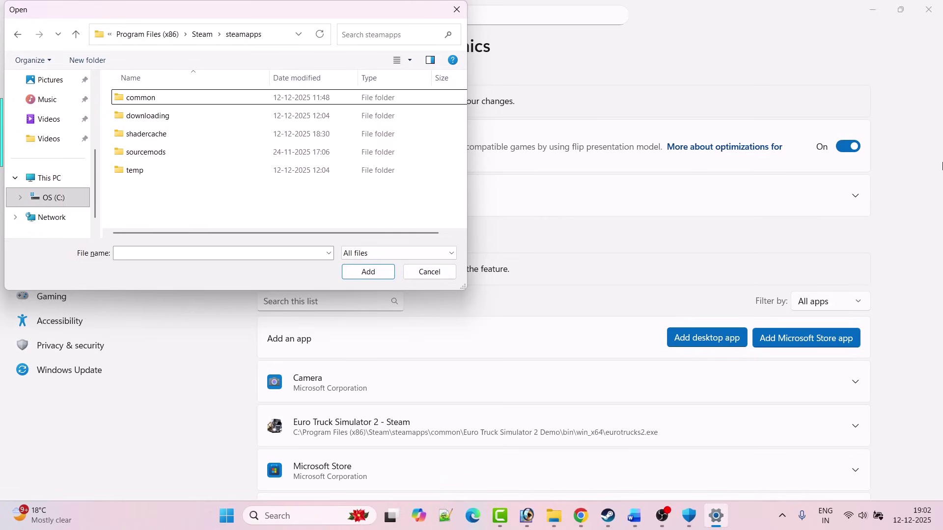
{"action": "type", "text": "common"}
{"action": "key", "text": "Return"}
{"action": "type", "text": "p"}
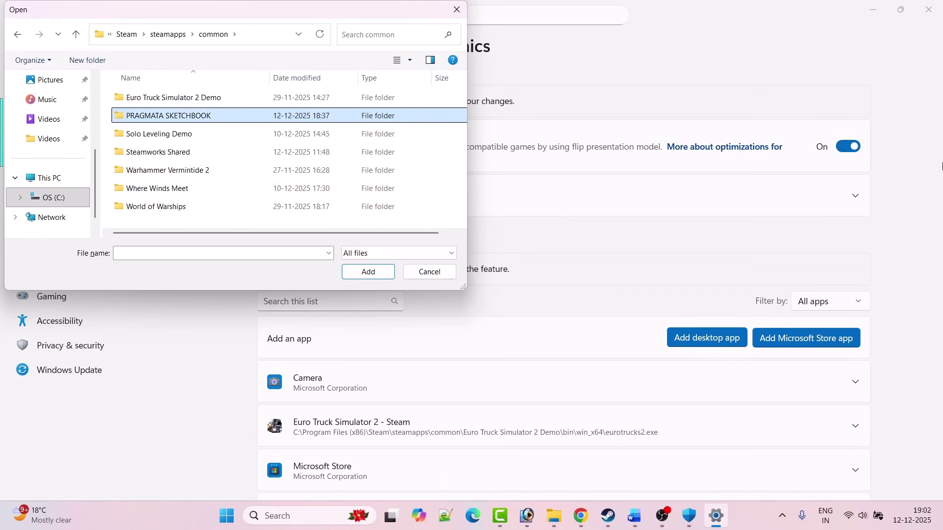
{"action": "key", "text": "Return"}
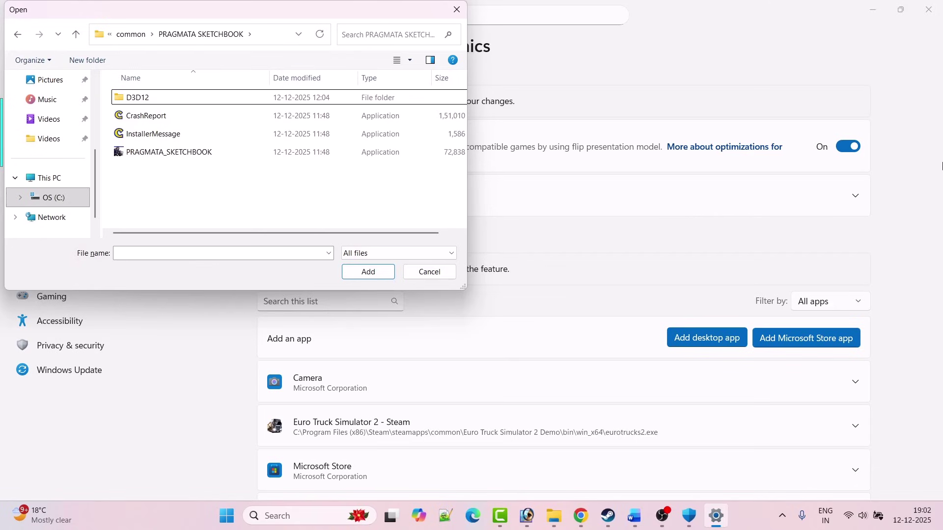
{"action": "left_click", "coordinate": [202, 158]}
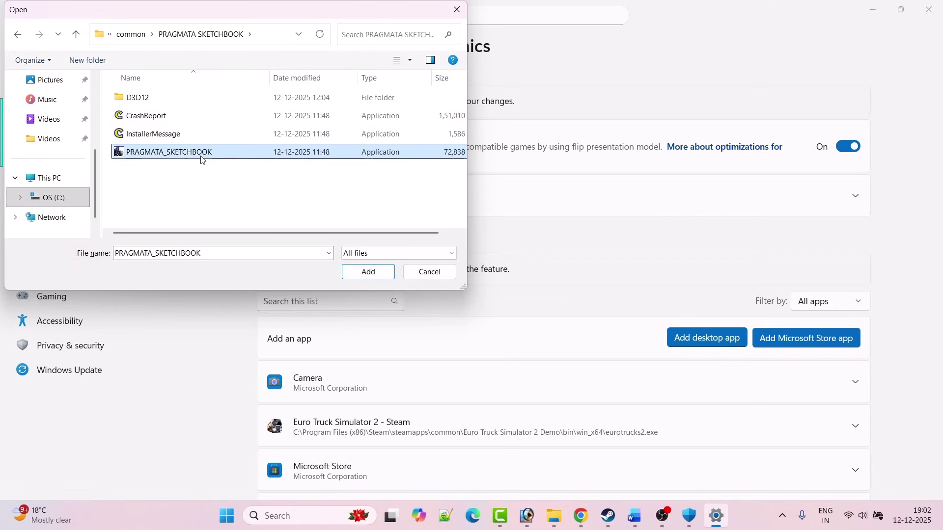
{"action": "left_click", "coordinate": [370, 271]}
Step: Set PRAGMATA SKETCHBOOK's GPU preference to High Performance (NVIDIA)
{"action": "scroll", "coordinate": [582, 284], "scroll_direction": "down", "scroll_amount": 3}
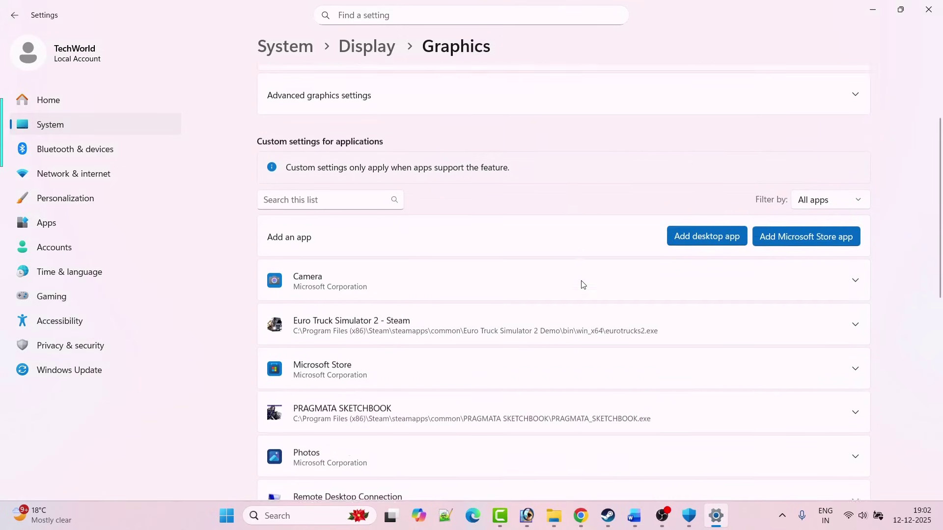
{"action": "scroll", "coordinate": [584, 285], "scroll_direction": "down", "scroll_amount": 3}
{"action": "scroll", "coordinate": [583, 285], "scroll_direction": "up", "scroll_amount": 1}
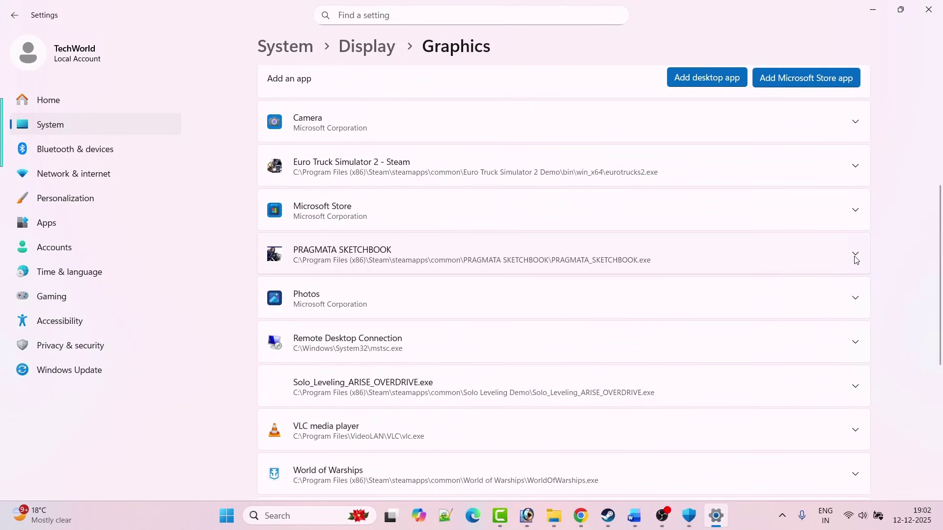
{"action": "left_click", "coordinate": [855, 256]}
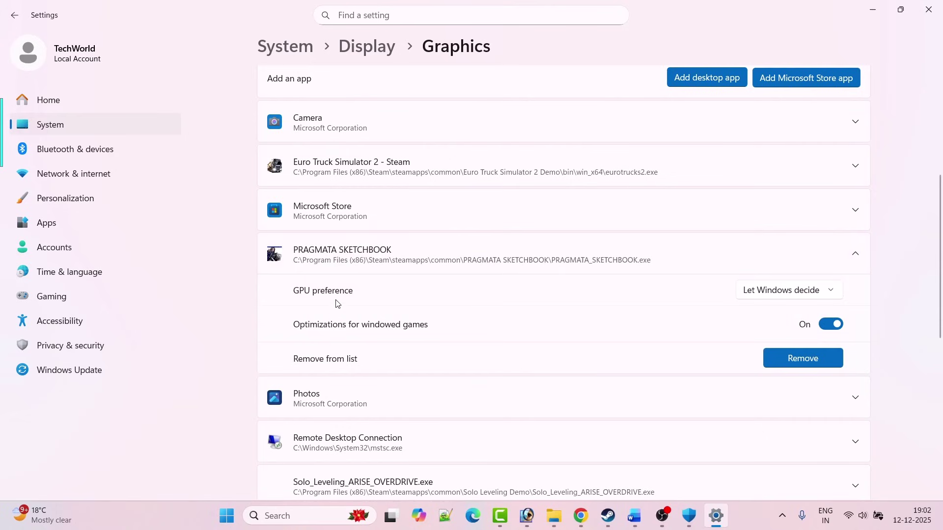
{"action": "left_click", "coordinate": [774, 297]}
{"action": "left_click", "coordinate": [759, 333]}
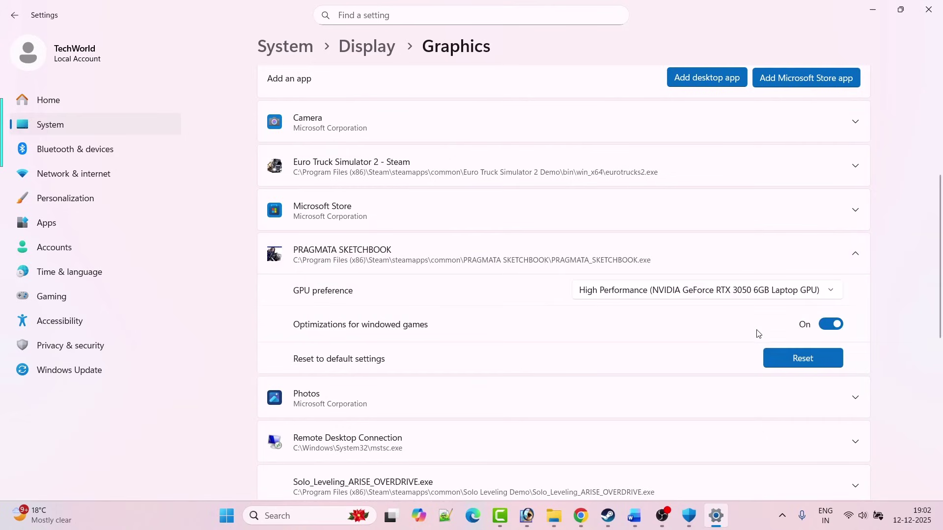
{"action": "left_click", "coordinate": [608, 516]}
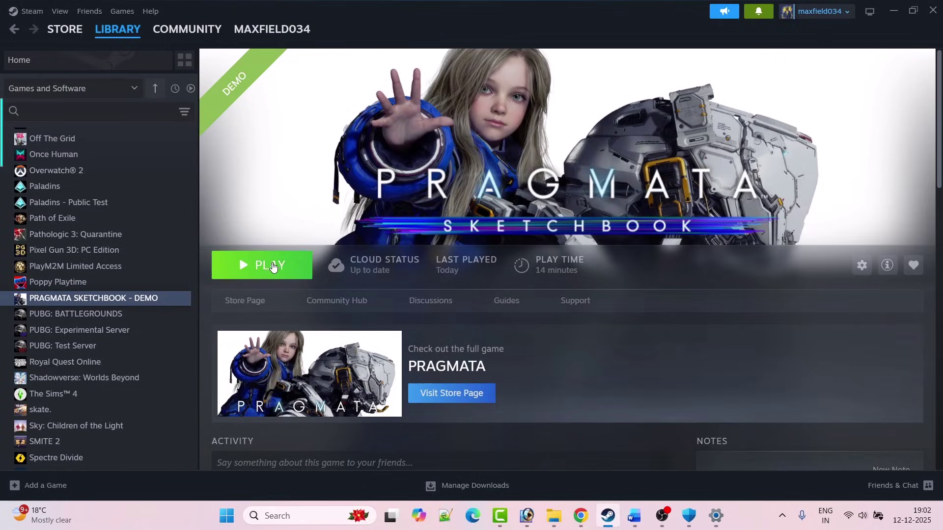
Step: Check Word's Fix 5, then use Steam's Manage > Browse local files for the demo
{"action": "left_click", "coordinate": [634, 515]}
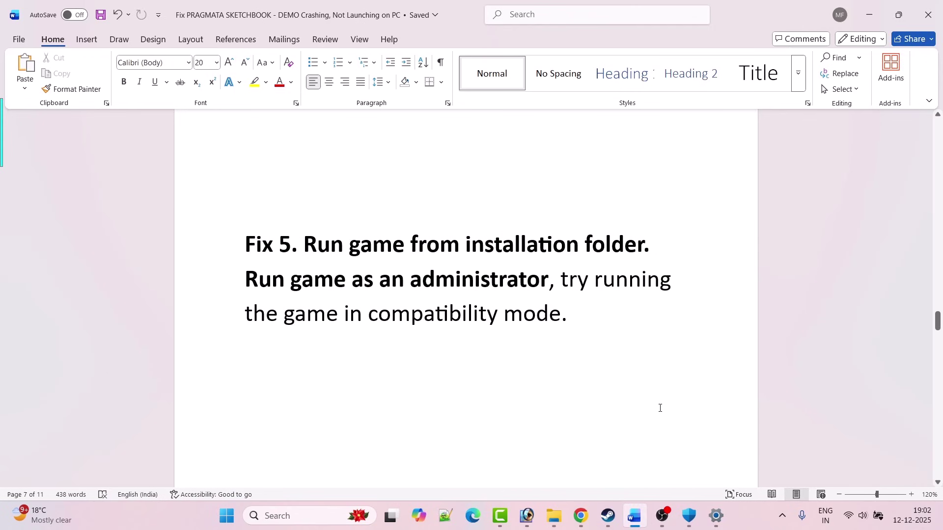
{"action": "left_click", "coordinate": [608, 515]}
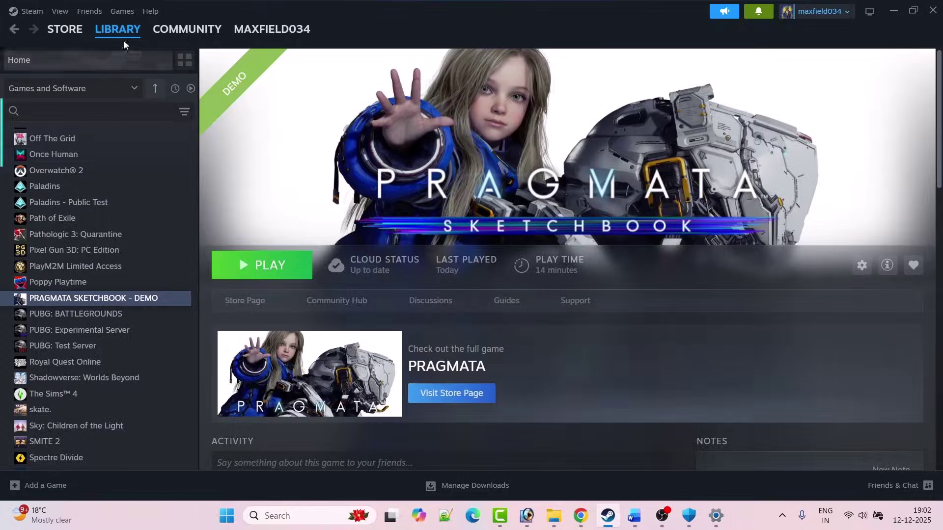
{"action": "right_click", "coordinate": [126, 298]}
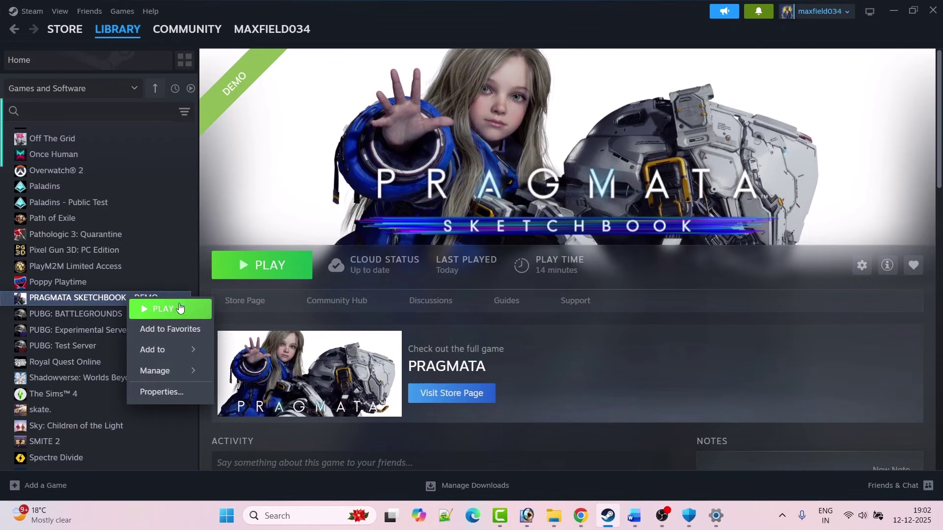
{"action": "mouse_move", "coordinate": [176, 368]}
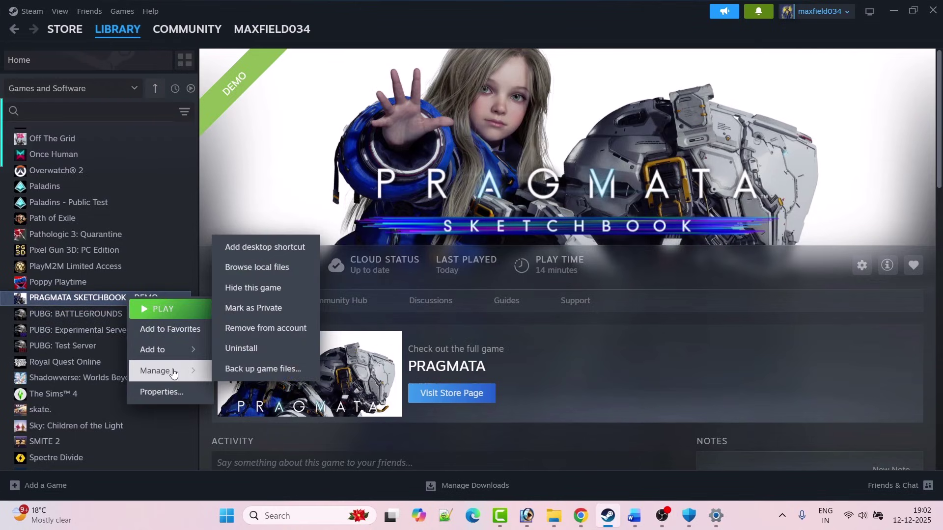
{"action": "left_click", "coordinate": [276, 268]}
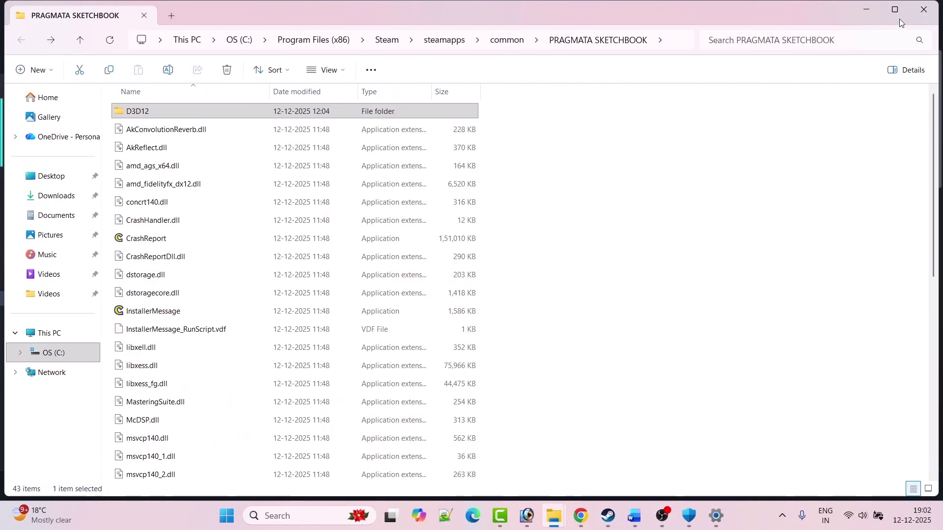
Step: Open the PRAGMATA_SKETCHBOOK executable's compatibility properties and apply 'Run as administrator'
{"action": "left_click", "coordinate": [897, 10]}
{"action": "key", "text": "p"}
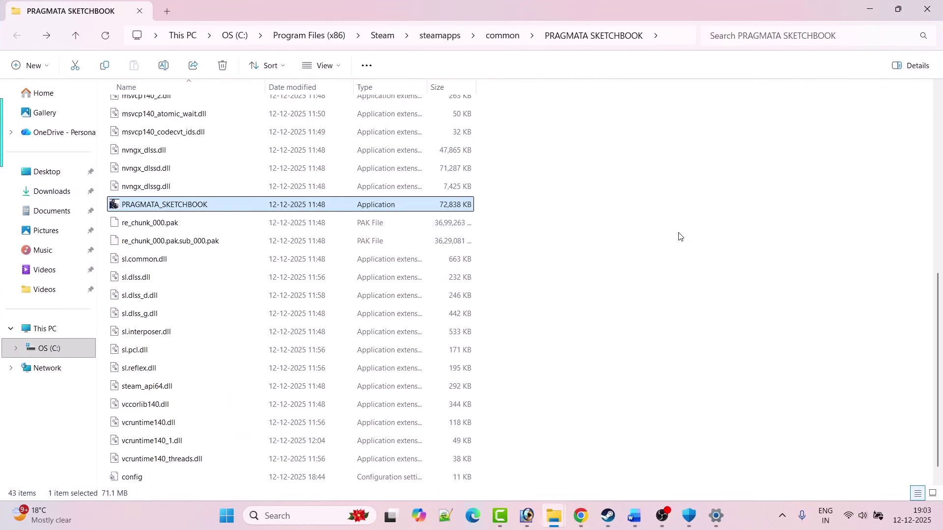
{"action": "right_click", "coordinate": [210, 205]}
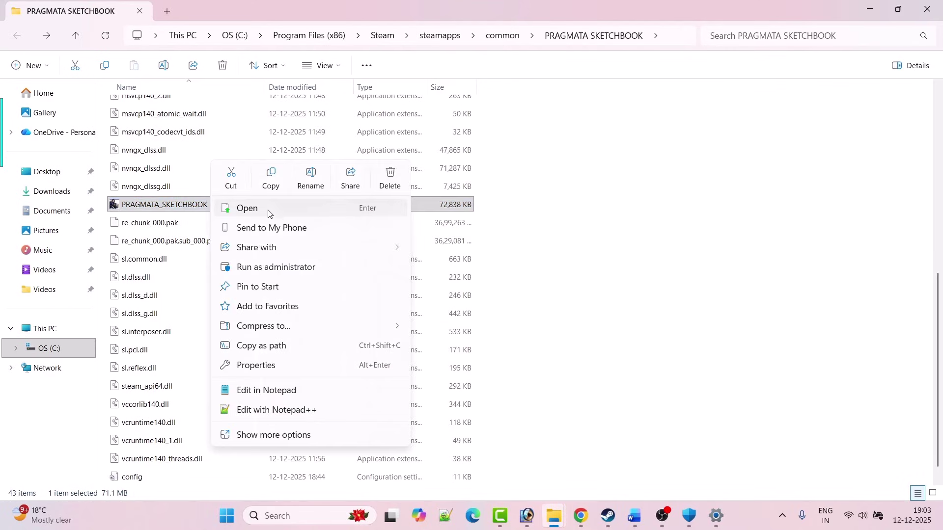
{"action": "left_click", "coordinate": [275, 365]}
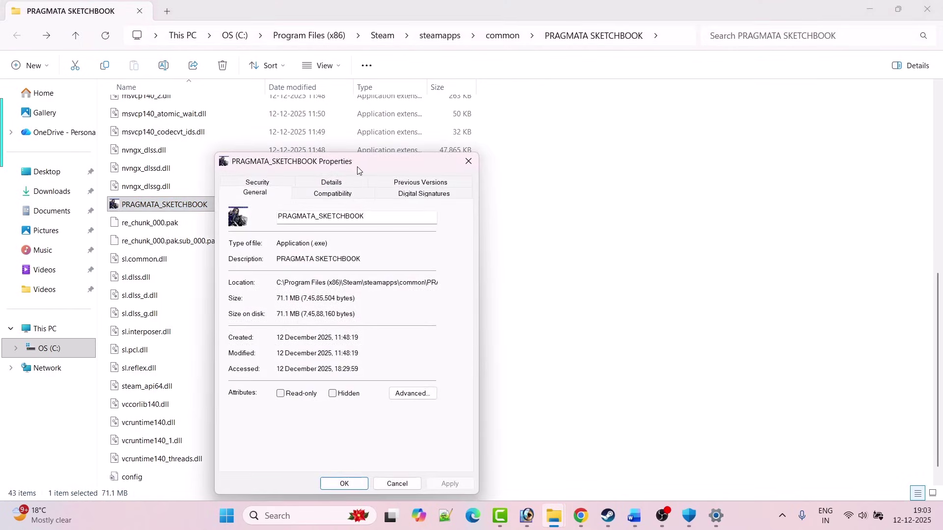
{"action": "left_click", "coordinate": [361, 133]}
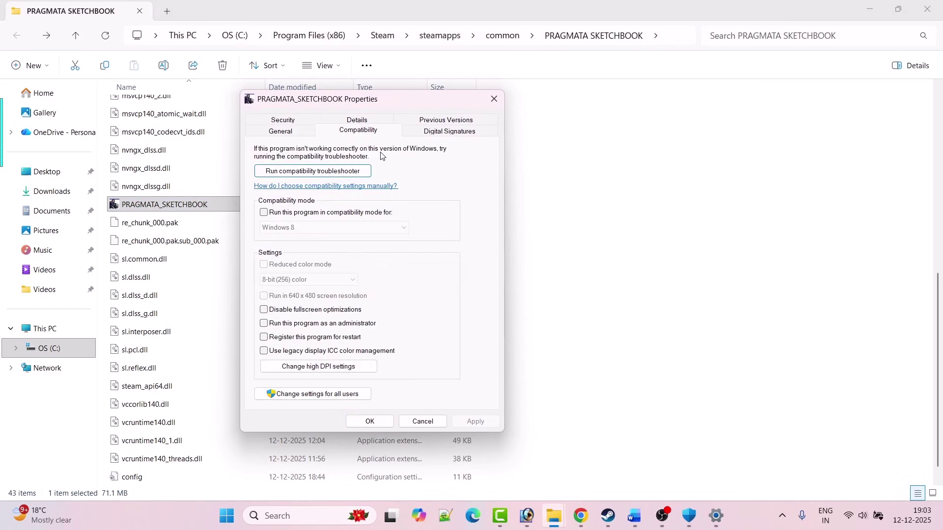
{"action": "left_click", "coordinate": [263, 325]}
{"action": "left_click", "coordinate": [475, 422]}
Step: Enable compatibility mode (Windows 8, then Windows 7) and disable fullscreen optimizations, applying the changes
{"action": "left_click", "coordinate": [154, 208]}
{"action": "left_click", "coordinate": [265, 214]}
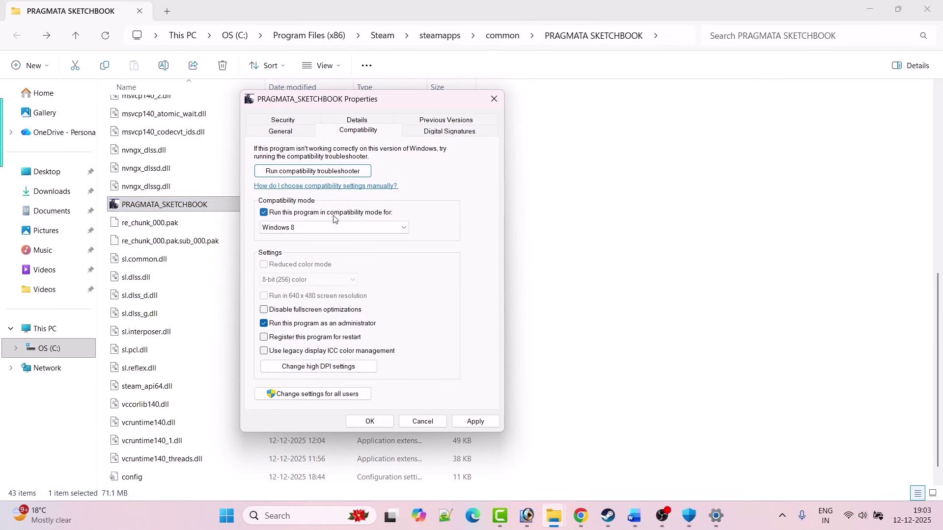
{"action": "left_click", "coordinate": [373, 227]}
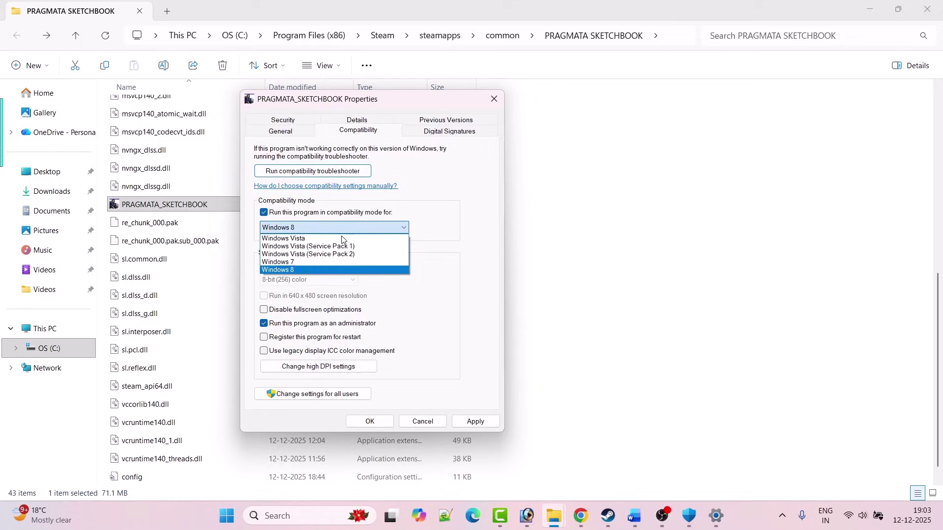
{"action": "left_click", "coordinate": [304, 269]}
{"action": "left_click", "coordinate": [475, 421]}
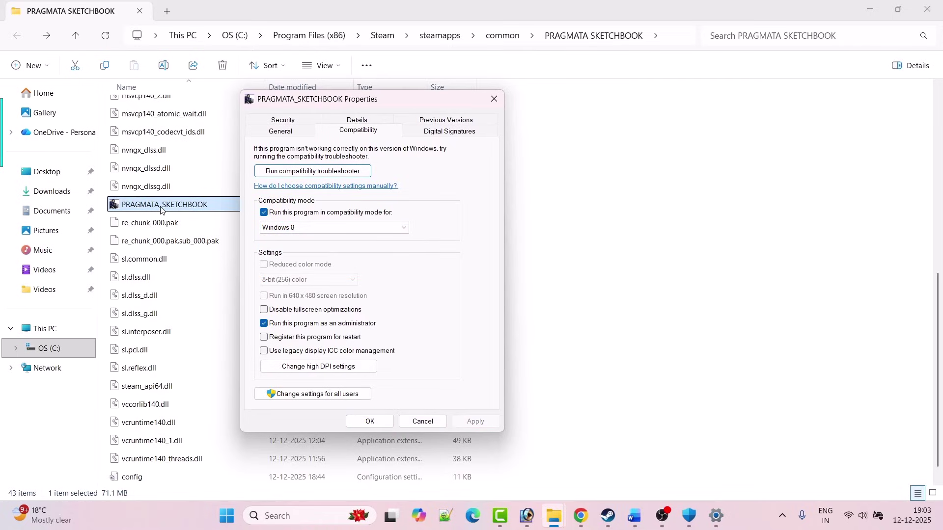
{"action": "left_click", "coordinate": [318, 231]}
{"action": "left_click", "coordinate": [300, 269]}
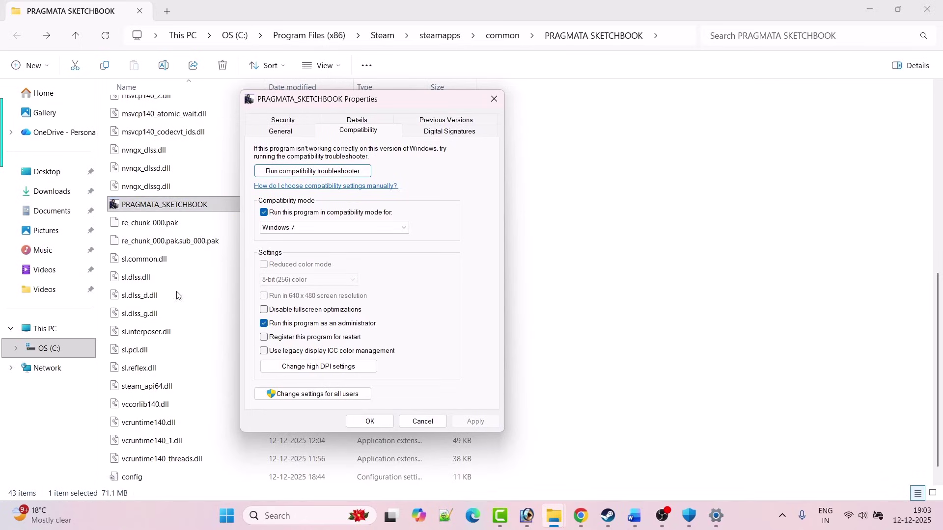
{"action": "left_click", "coordinate": [265, 312]}
{"action": "left_click", "coordinate": [471, 423]}
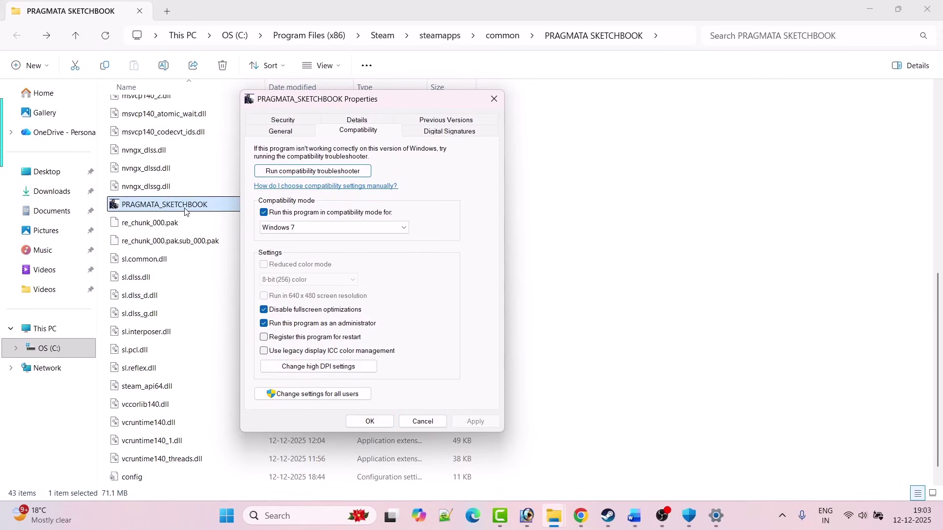
Step: Clear compatibility mode, fullscreen optimizations and administrator options, then apply and confirm with OK
{"action": "left_click", "coordinate": [264, 212]}
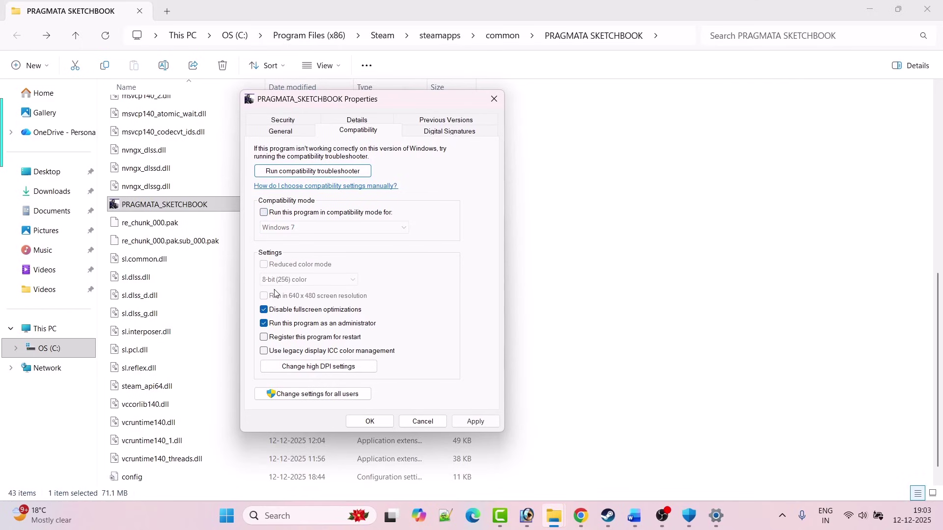
{"action": "left_click", "coordinate": [264, 309]}
{"action": "left_click", "coordinate": [269, 325]}
{"action": "left_click", "coordinate": [473, 421]}
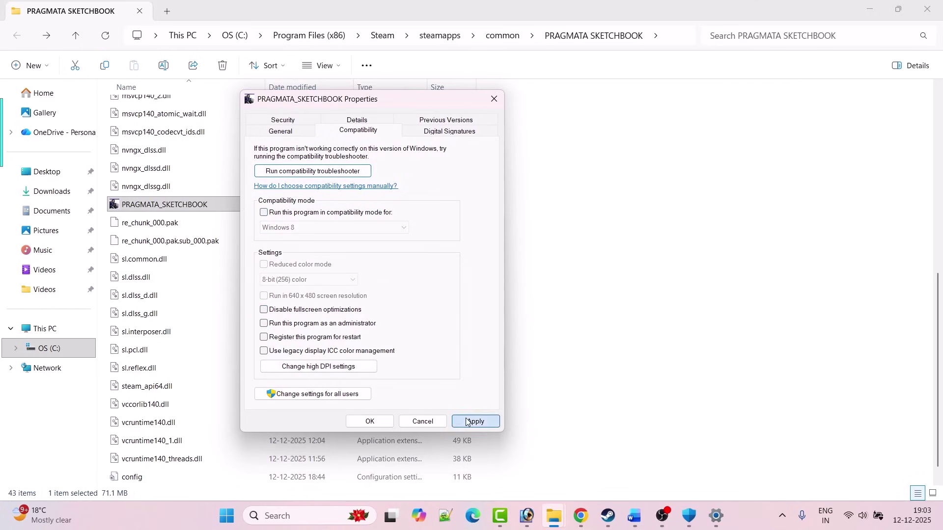
{"action": "left_click", "coordinate": [370, 421]}
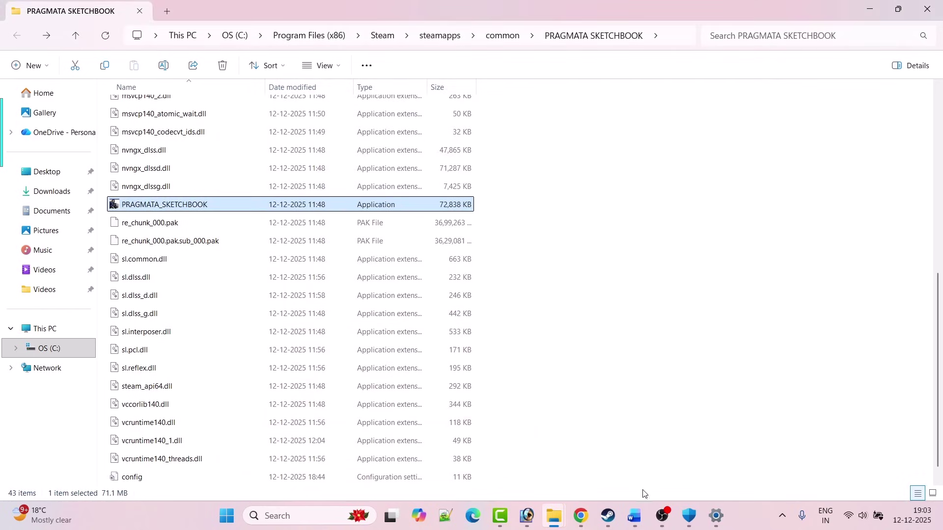
Step: Glance at the Word guide, then bring up the game's Steam library page
{"action": "left_click", "coordinate": [635, 516]}
{"action": "scroll", "coordinate": [286, 293], "scroll_direction": "down", "scroll_amount": 5}
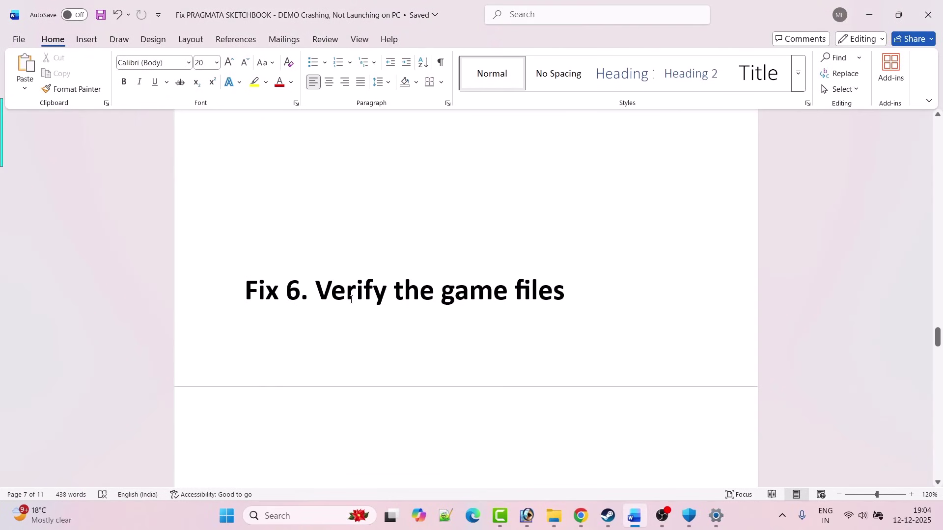
{"action": "left_click", "coordinate": [608, 515]}
Step: View the PRAGMATA demo's Installed Files properties (7.46 GB on C:) in Steam, then close them
{"action": "mouse_move", "coordinate": [140, 38]}
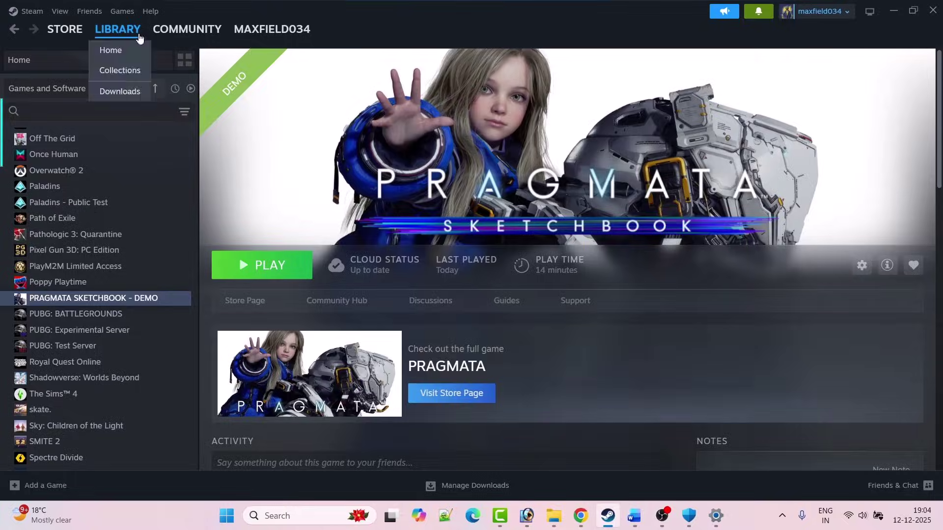
{"action": "right_click", "coordinate": [124, 300]}
{"action": "left_click", "coordinate": [179, 401]}
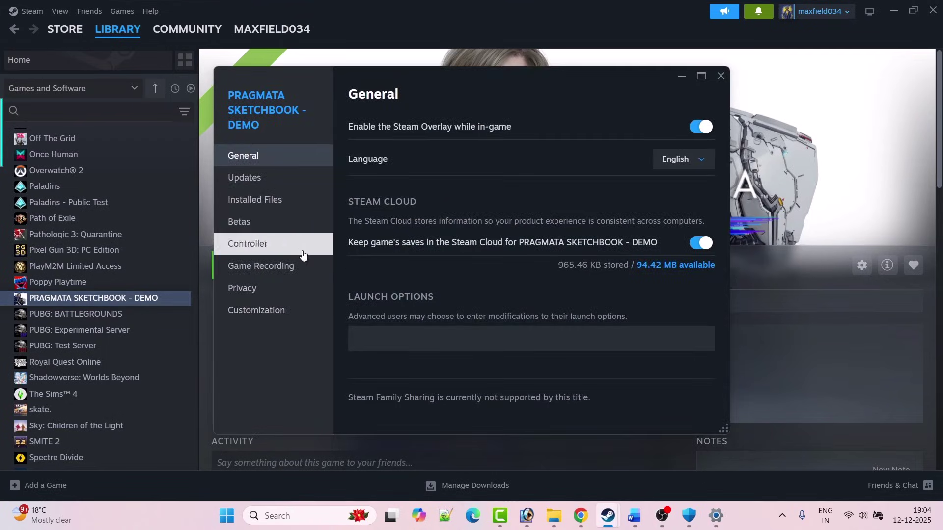
{"action": "left_click", "coordinate": [259, 205]}
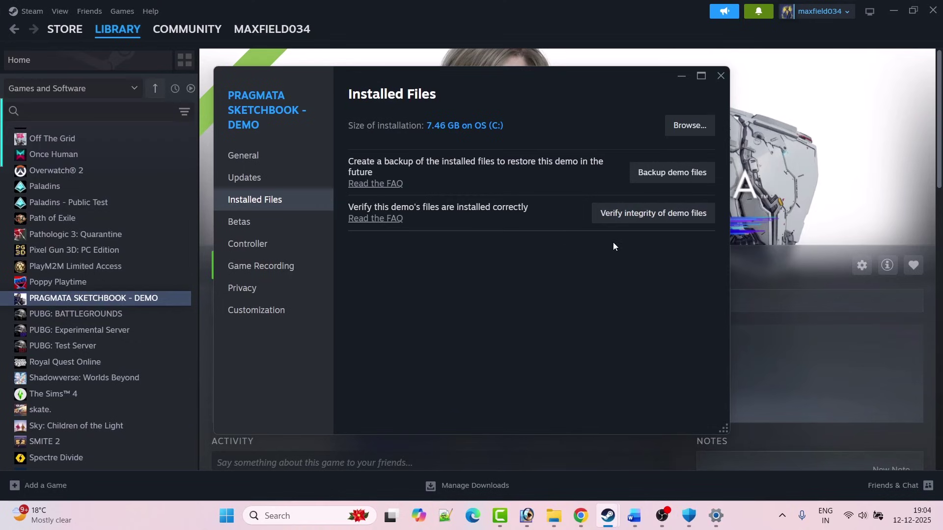
{"action": "left_click", "coordinate": [719, 77]}
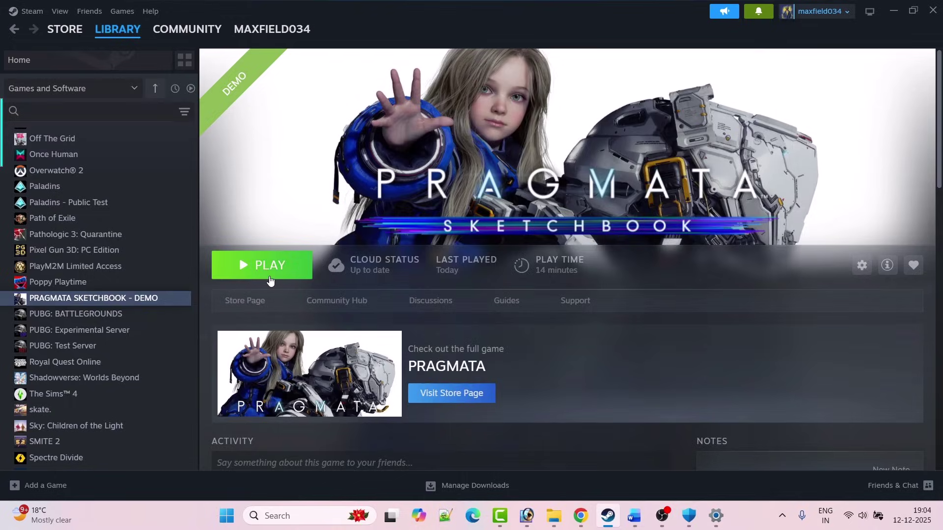
Step: Select Fix 7's learn.microsoft.com link in Word and show the Visual C++ Redistributable page in Chrome
{"action": "left_click", "coordinate": [634, 515]}
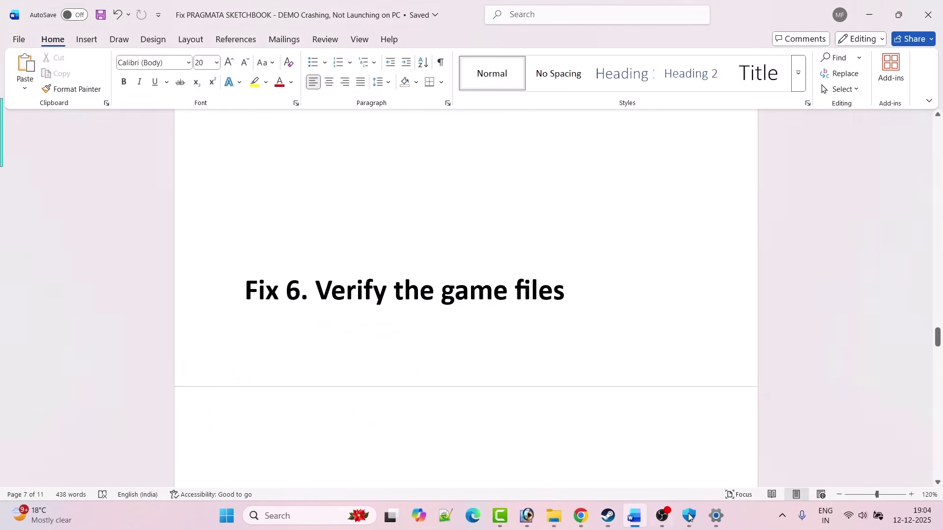
{"action": "scroll", "coordinate": [359, 311], "scroll_direction": "down", "scroll_amount": 8}
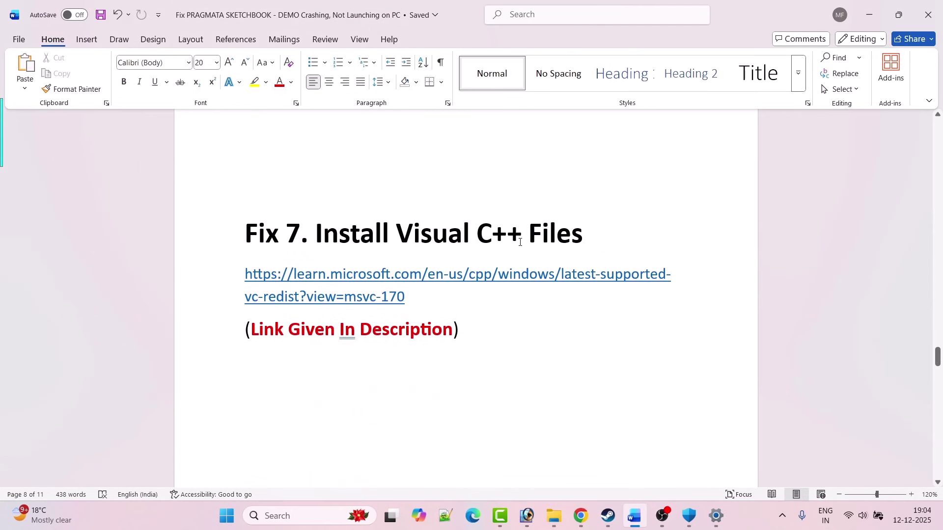
{"action": "left_click_drag", "start_coordinate": [414, 299], "coordinate": [242, 276]}
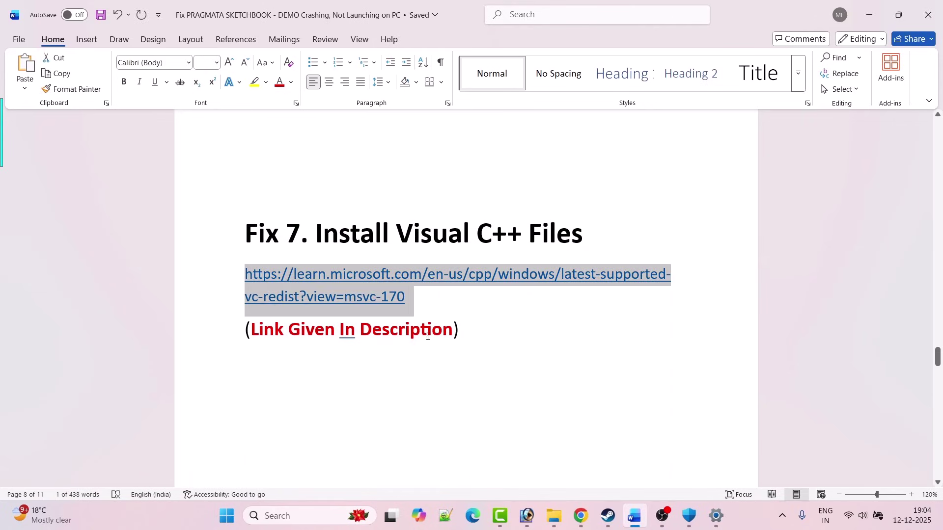
{"action": "left_click", "coordinate": [581, 516]}
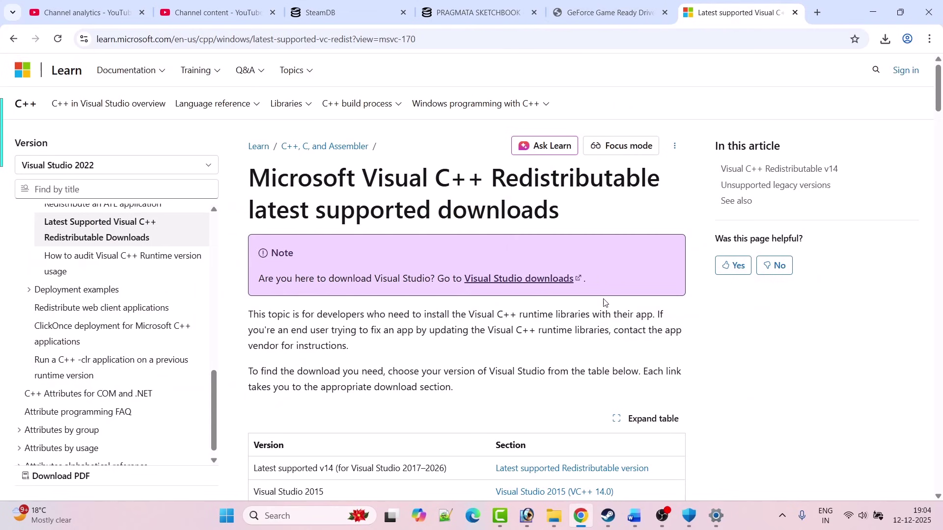
Step: Download VC_redist.x64.exe and run it to repair the x64 Visual C++ Redistributable
{"action": "scroll", "coordinate": [616, 252], "scroll_direction": "down", "scroll_amount": 15}
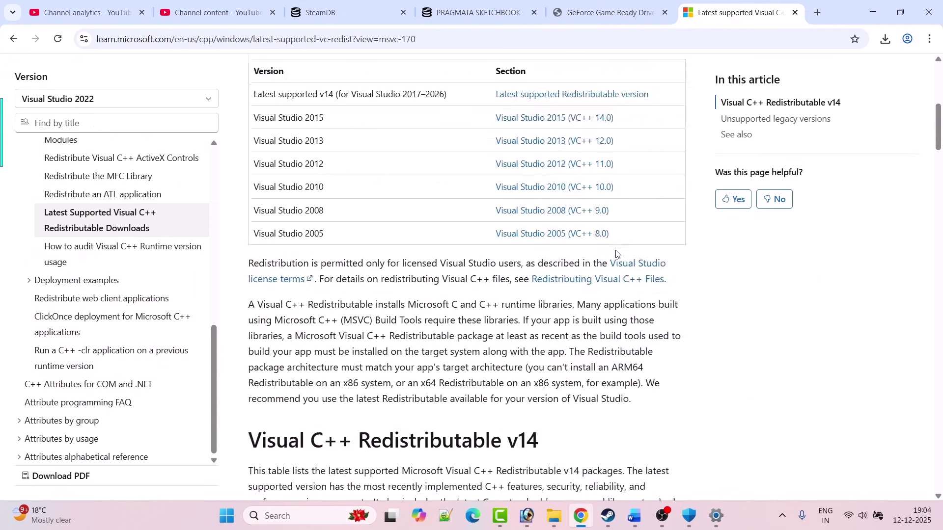
{"action": "scroll", "coordinate": [617, 254], "scroll_direction": "up", "scroll_amount": 2}
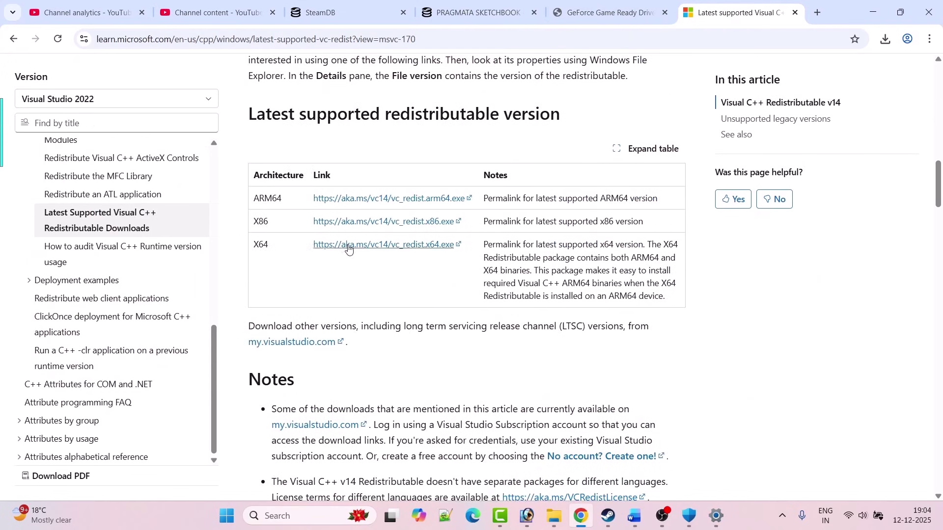
{"action": "left_click", "coordinate": [388, 245]}
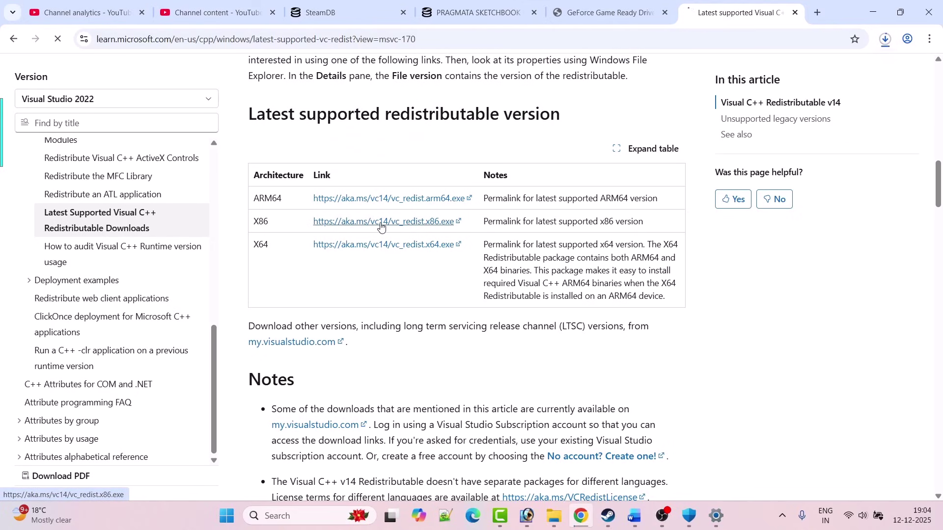
{"action": "left_click", "coordinate": [885, 39]}
{"action": "left_click", "coordinate": [744, 128]}
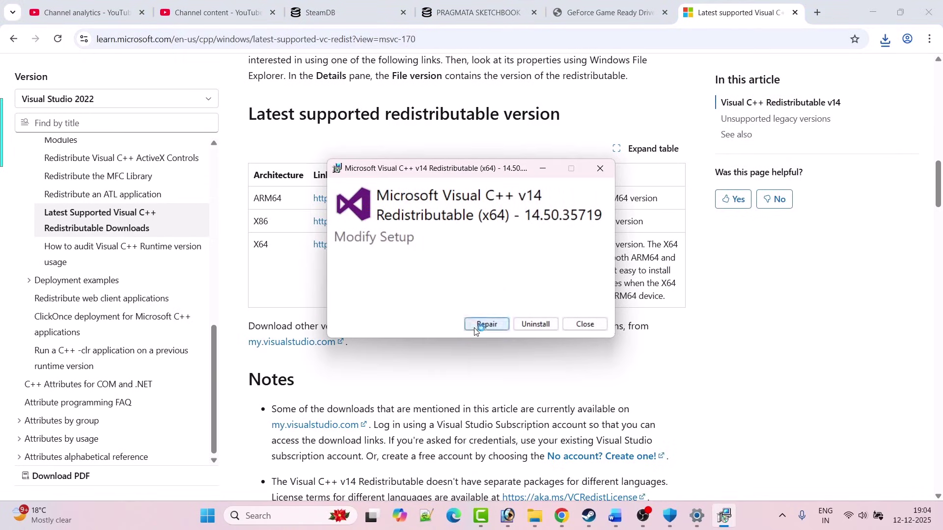
{"action": "left_click", "coordinate": [498, 325]}
Step: Launch VC_redist.x86.exe from downloads and choose Repair for the x86 14.50.35719 Redistributable
{"action": "left_click", "coordinate": [600, 168]}
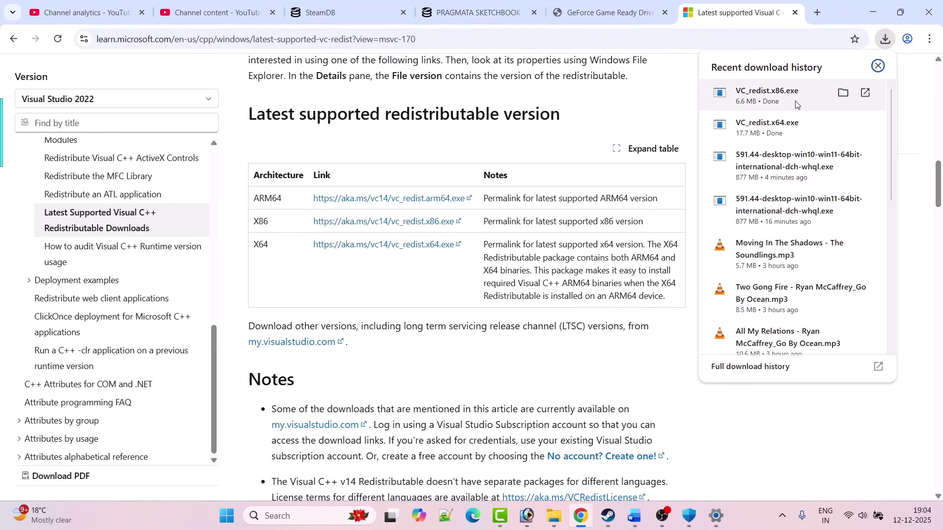
{"action": "left_click", "coordinate": [775, 102]}
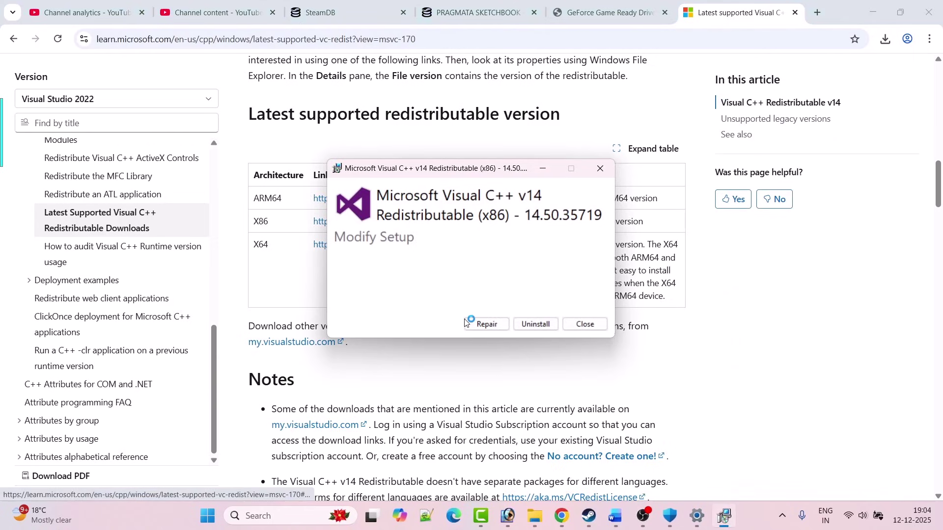
{"action": "left_click", "coordinate": [489, 326]}
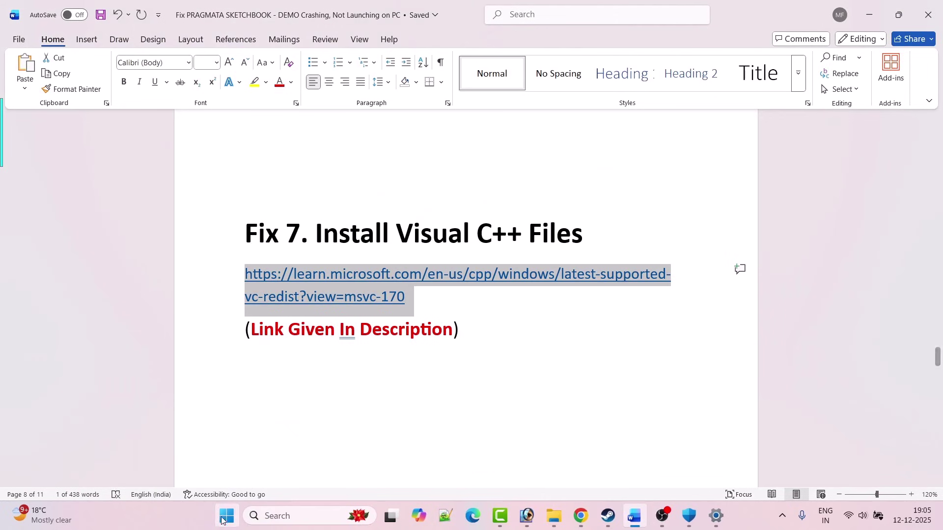
Step: Show the Start menu's Restart option without restarting, peek at Steam, then scroll Word to Fix 8
{"action": "left_click", "coordinate": [226, 517]}
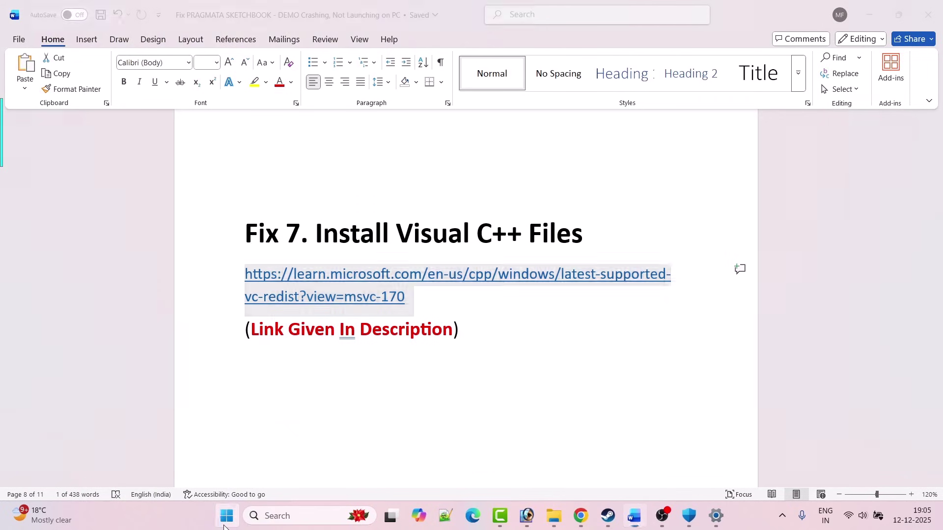
{"action": "left_click", "coordinate": [623, 474]}
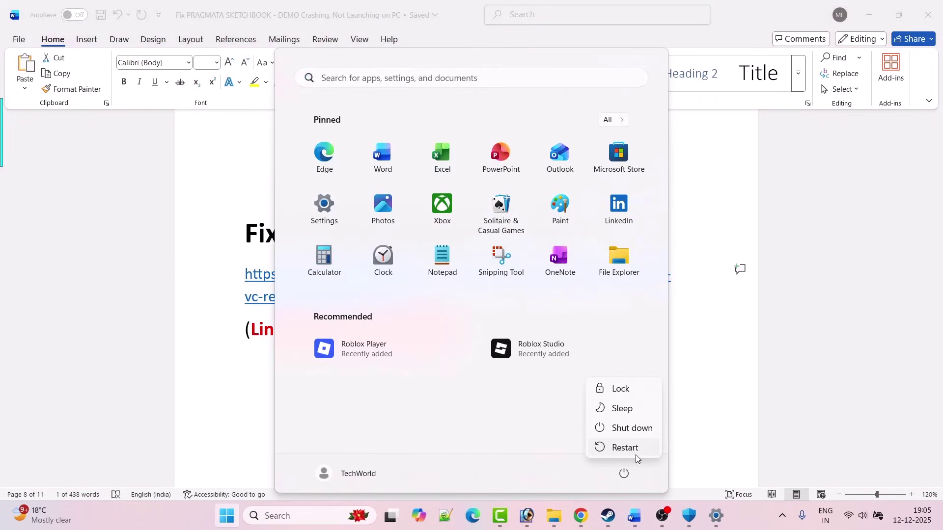
{"action": "left_click", "coordinate": [717, 398]}
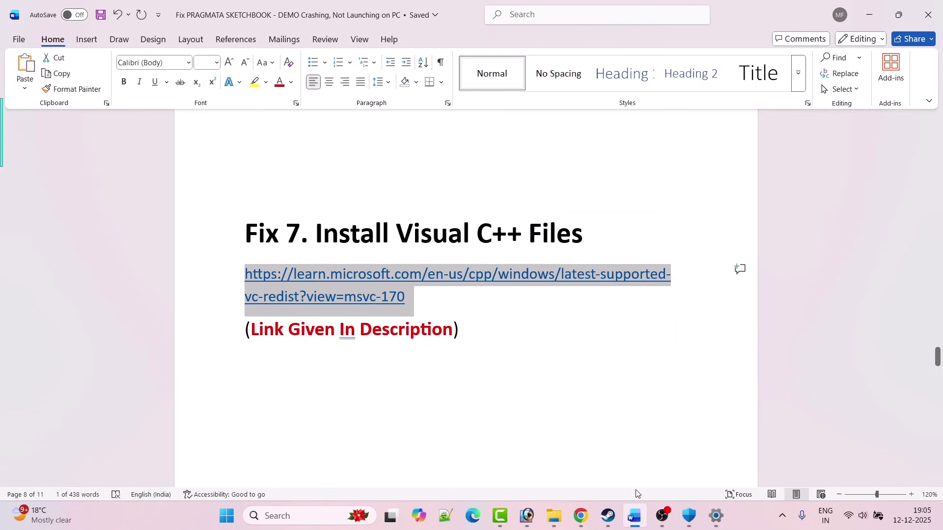
{"action": "left_click", "coordinate": [608, 516]}
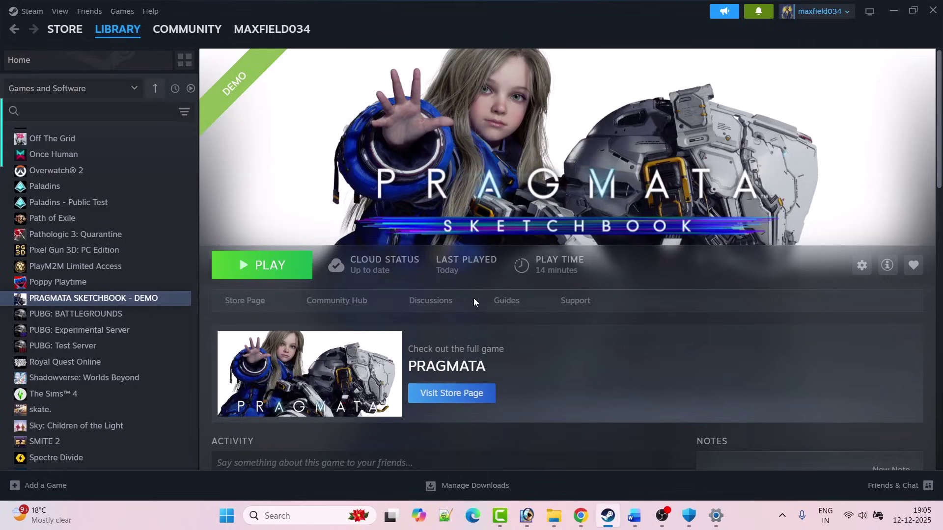
{"action": "left_click", "coordinate": [608, 515]}
{"action": "scroll", "coordinate": [479, 259], "scroll_direction": "down", "scroll_amount": 3}
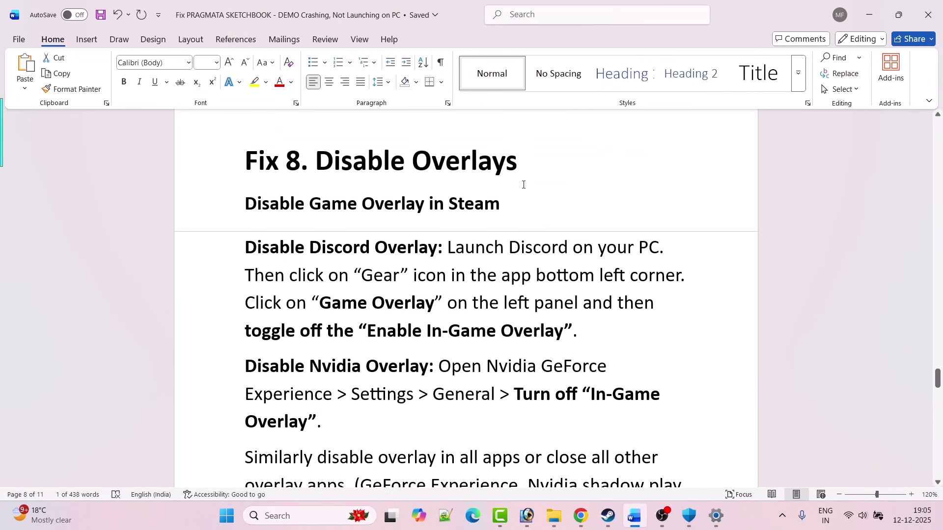
Step: Turn off 'Enable the Steam Overlay while in-game' in the PRAGMATA SKETCHBOOK - DEMO properties
{"action": "left_click", "coordinate": [608, 515]}
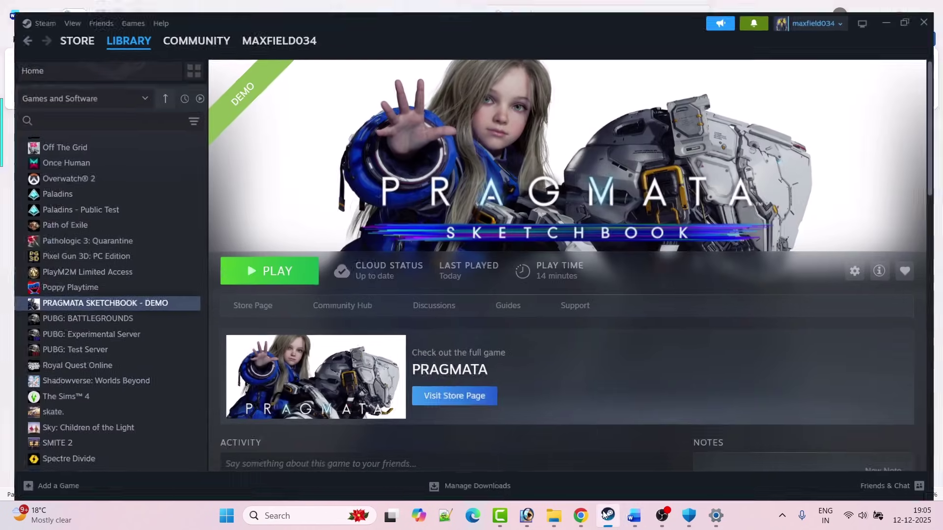
{"action": "mouse_move", "coordinate": [128, 35]}
{"action": "right_click", "coordinate": [124, 297]}
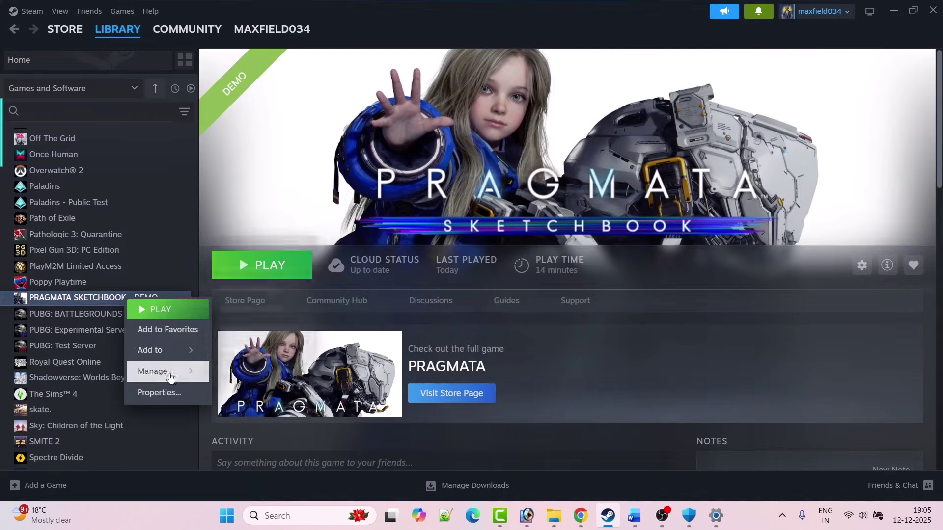
{"action": "left_click", "coordinate": [159, 393]}
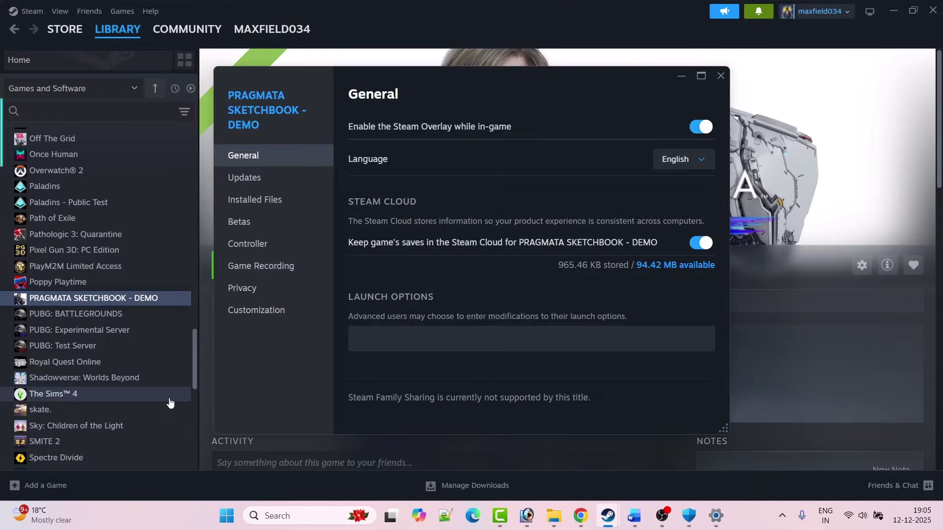
{"action": "left_click", "coordinate": [363, 133]}
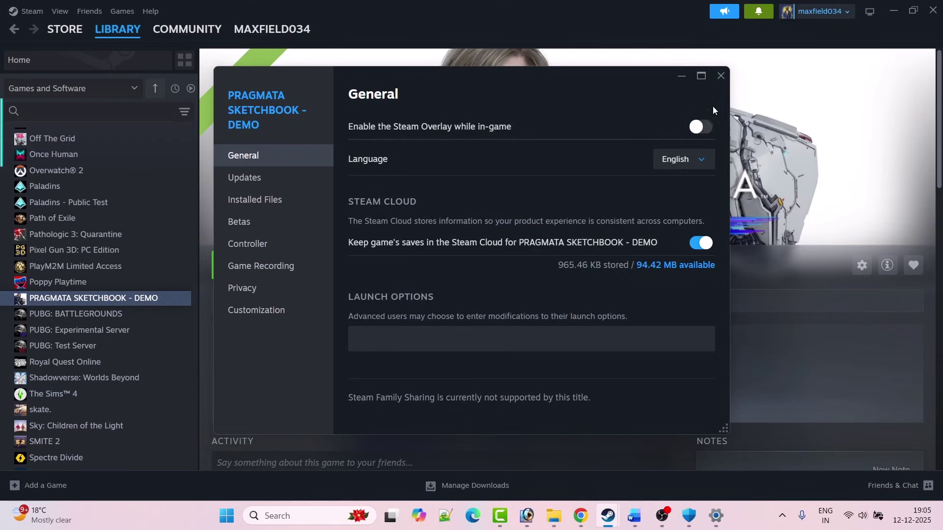
{"action": "left_click", "coordinate": [720, 76]}
Step: Turn the in-game Steam Overlay back on for the demo, then return to the Word guide
{"action": "right_click", "coordinate": [139, 298]}
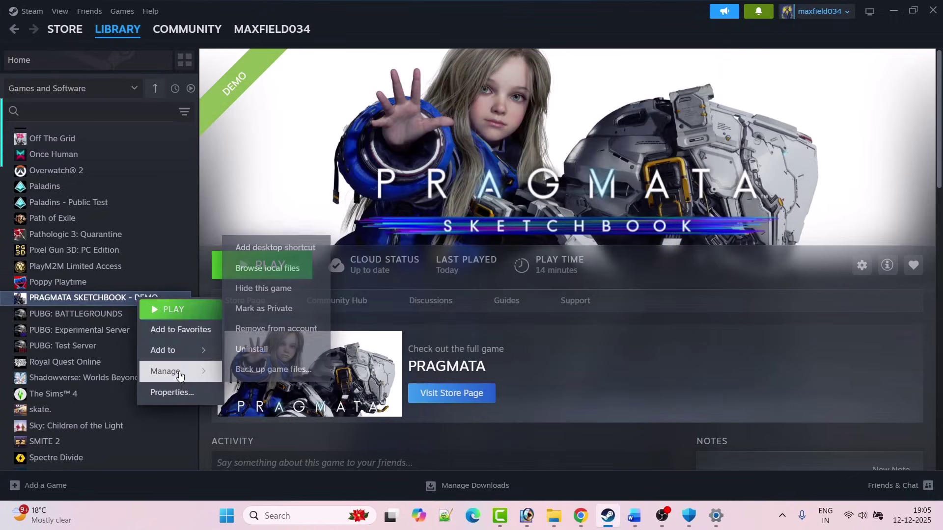
{"action": "left_click", "coordinate": [162, 391]}
{"action": "left_click", "coordinate": [700, 127]}
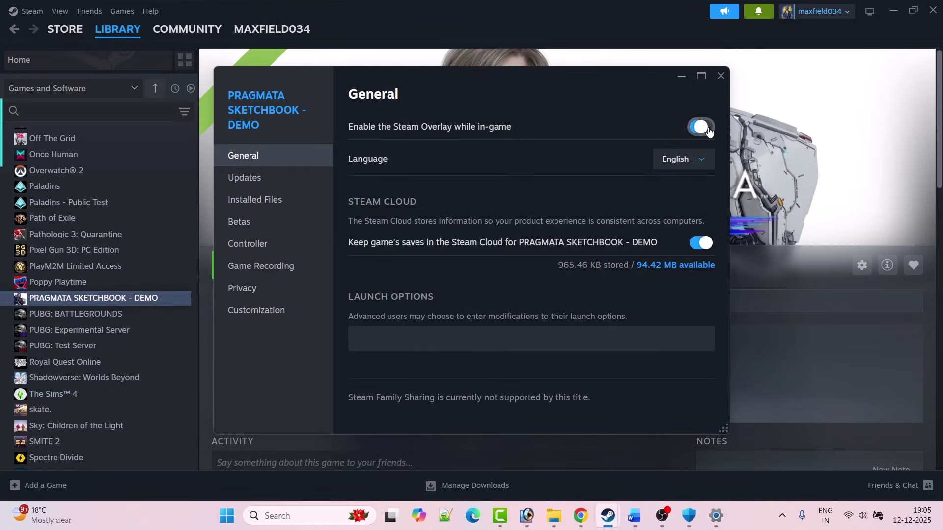
{"action": "left_click", "coordinate": [720, 76]}
{"action": "key", "text": "alt+Tab"}
{"action": "scroll", "coordinate": [386, 355], "scroll_direction": "down", "scroll_amount": 1}
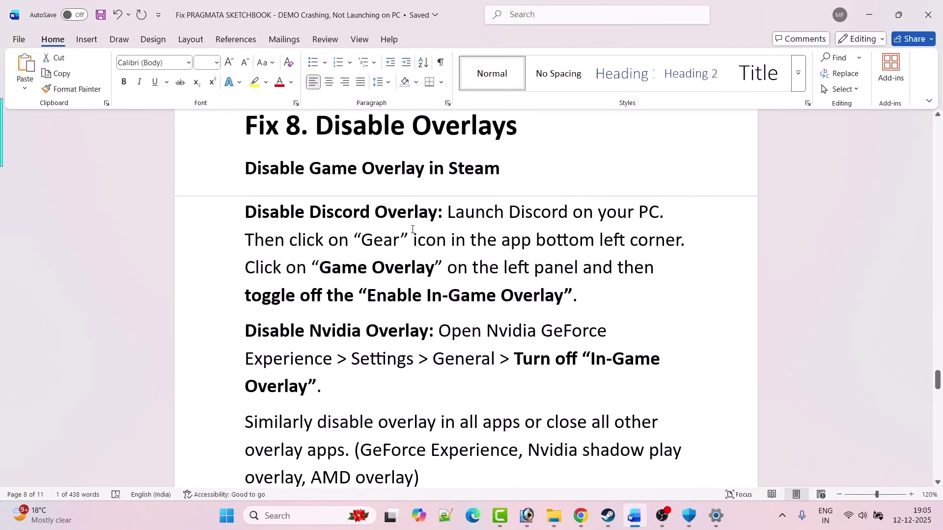
Step: Scroll through the Fix 8 Steam, Discord and Nvidia overlay instructions down to the Fix 9 heading
{"action": "scroll", "coordinate": [656, 188], "scroll_direction": "down", "scroll_amount": 1}
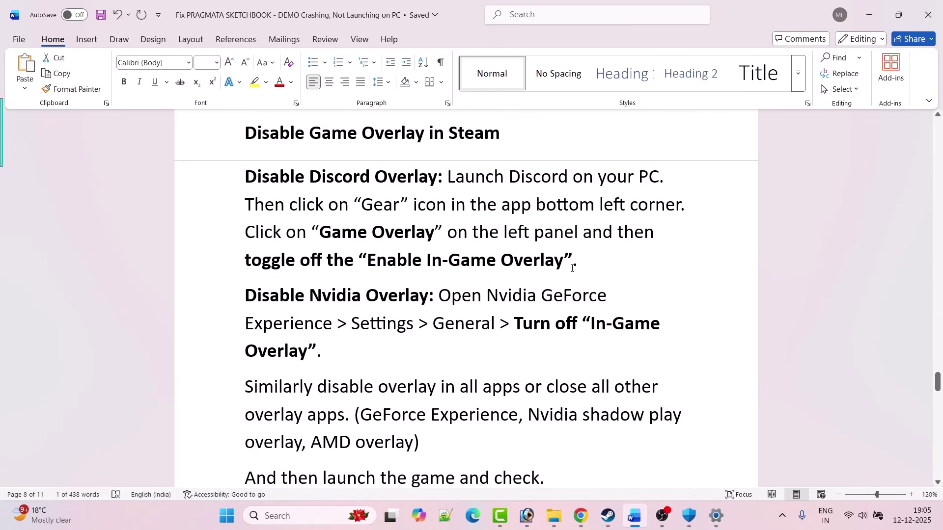
{"action": "scroll", "coordinate": [423, 290], "scroll_direction": "down", "scroll_amount": 1}
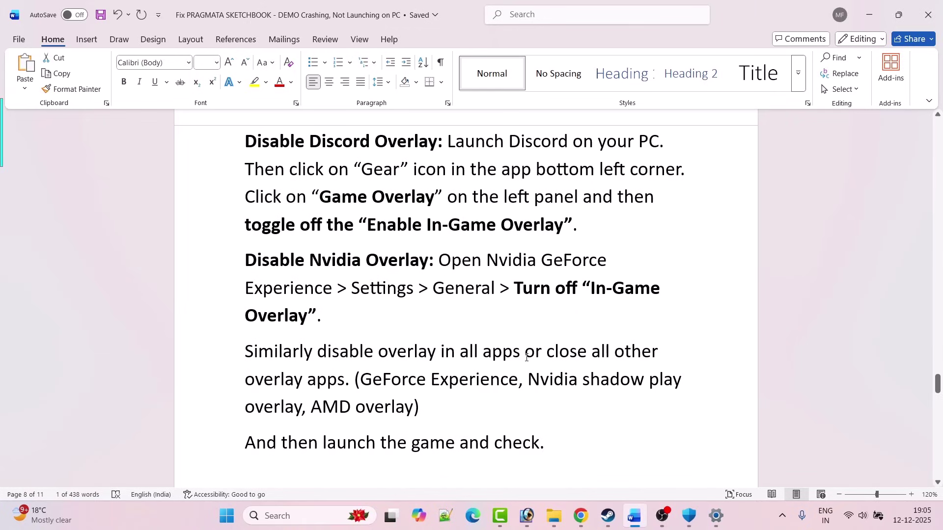
{"action": "scroll", "coordinate": [428, 382], "scroll_direction": "down", "scroll_amount": 1}
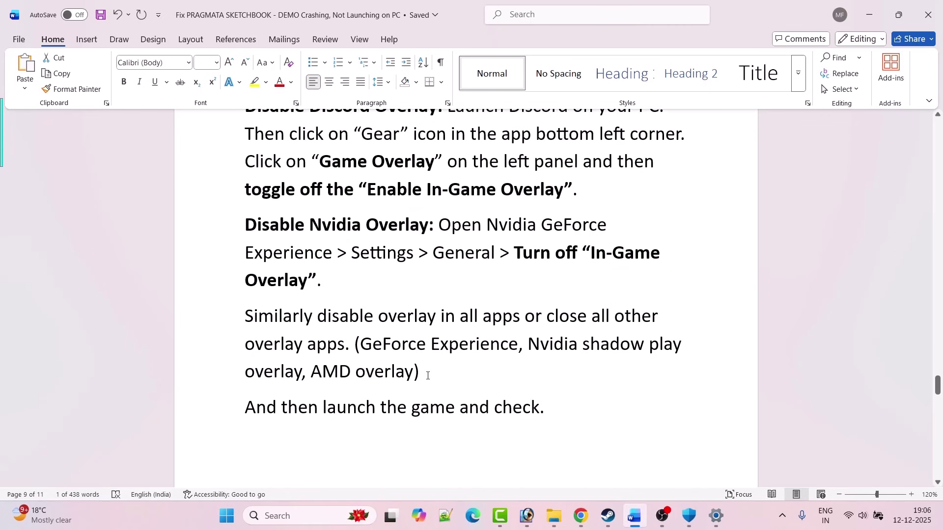
{"action": "scroll", "coordinate": [544, 420], "scroll_direction": "down", "scroll_amount": 6}
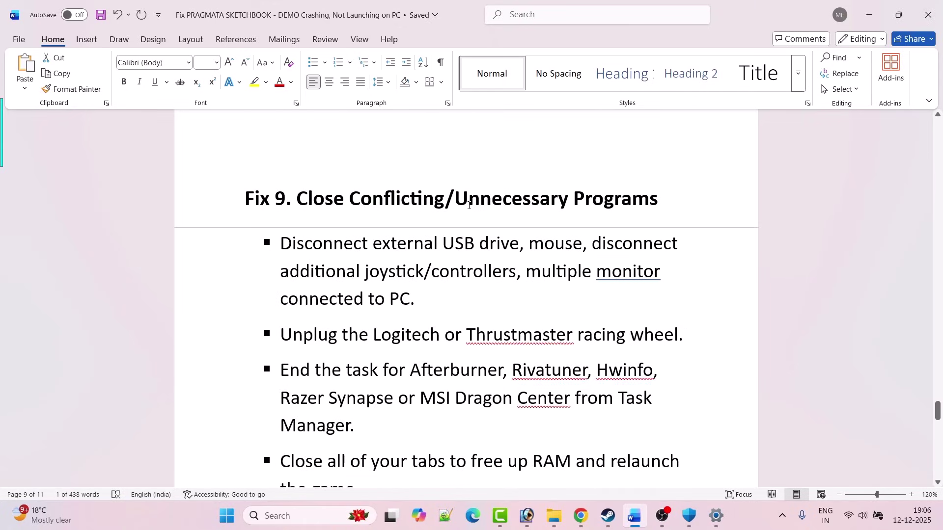
Step: Scroll past the Fix 9 list of programs to close down to the Fix 10 Update Windows heading
{"action": "scroll", "coordinate": [514, 214], "scroll_direction": "down", "scroll_amount": 1}
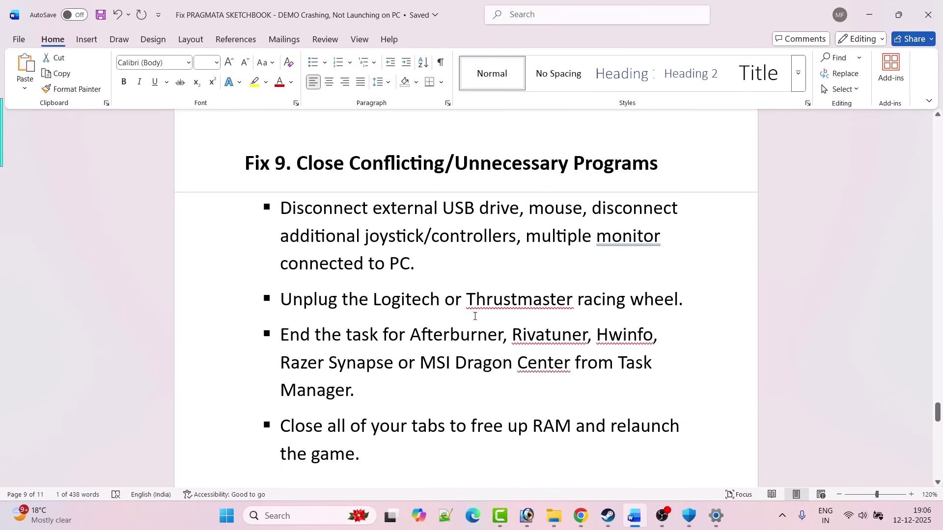
{"action": "scroll", "coordinate": [617, 305], "scroll_direction": "down", "scroll_amount": 1}
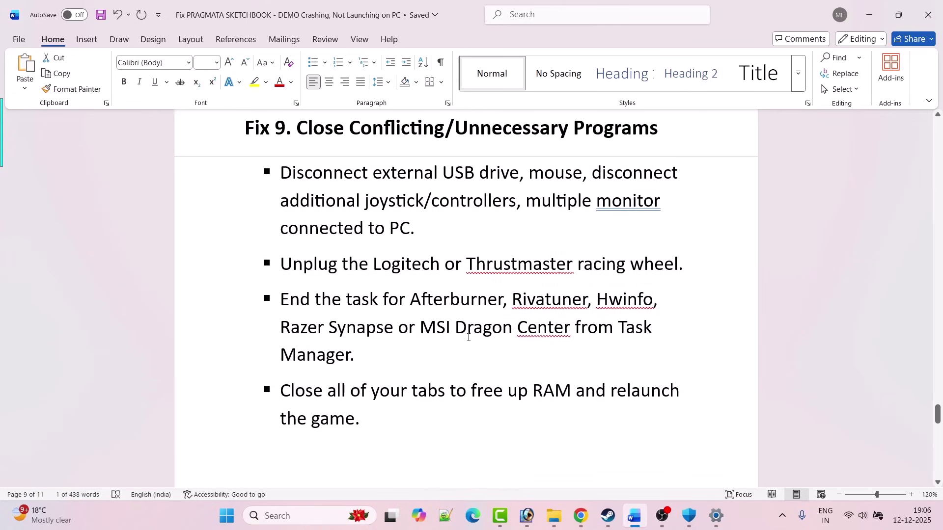
{"action": "scroll", "coordinate": [408, 347], "scroll_direction": "down", "scroll_amount": 3}
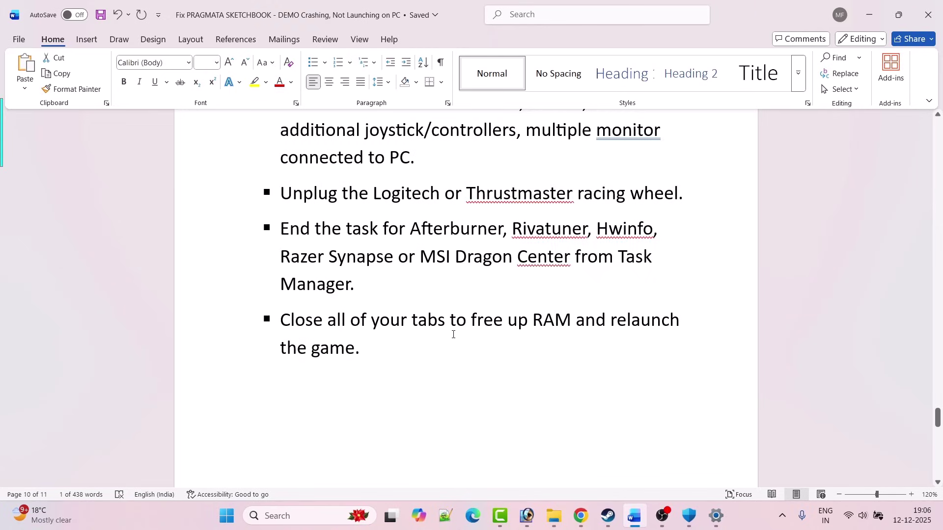
{"action": "scroll", "coordinate": [452, 324], "scroll_direction": "down", "scroll_amount": 5}
Step: Start an update check on Settings' Windows Update page, view the restart options, then return to Steam
{"action": "left_click", "coordinate": [226, 516]}
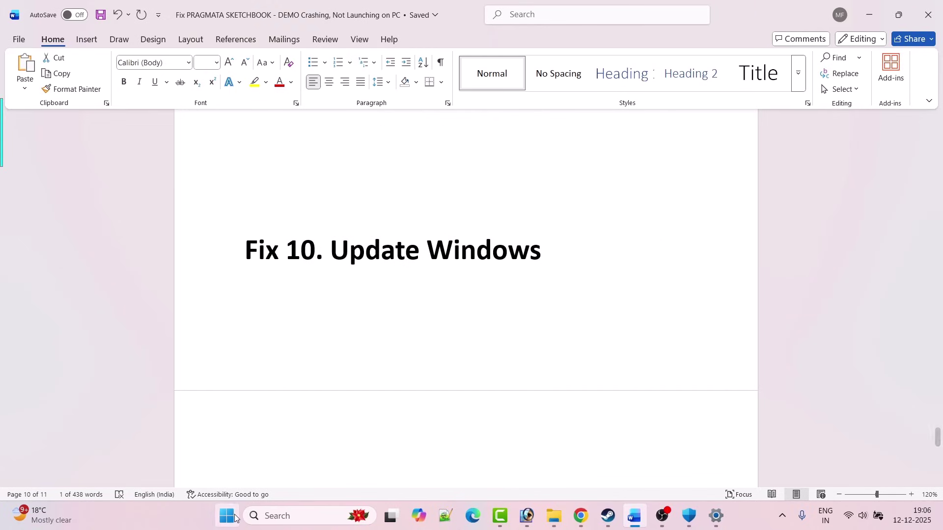
{"action": "left_click", "coordinate": [324, 204]}
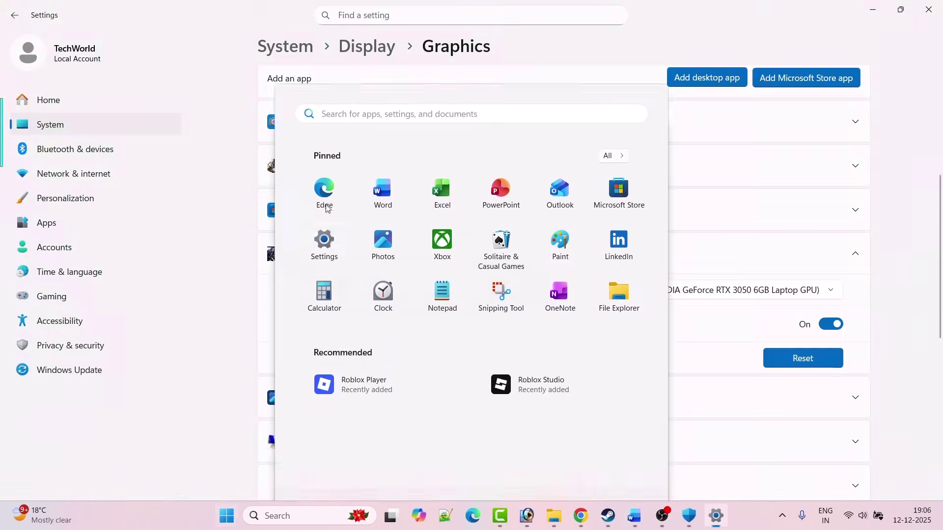
{"action": "left_click", "coordinate": [73, 372]}
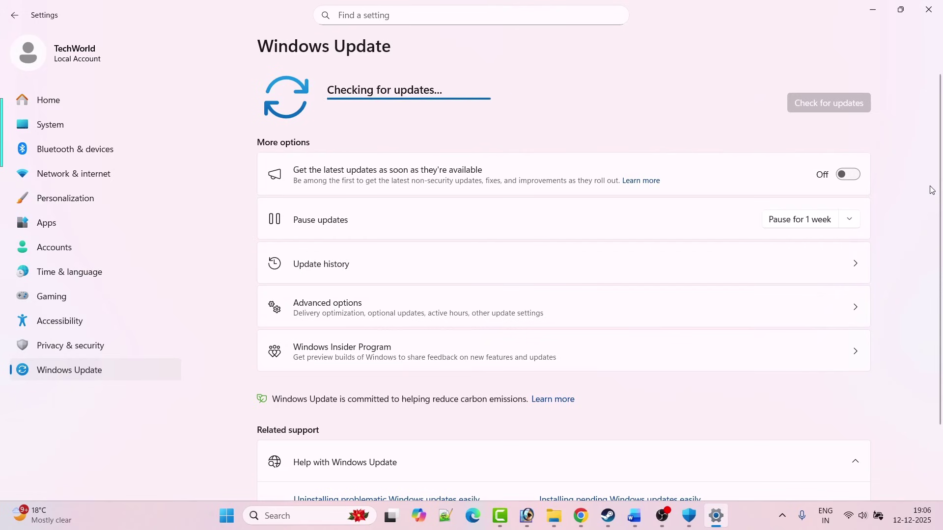
{"action": "left_click", "coordinate": [228, 516]}
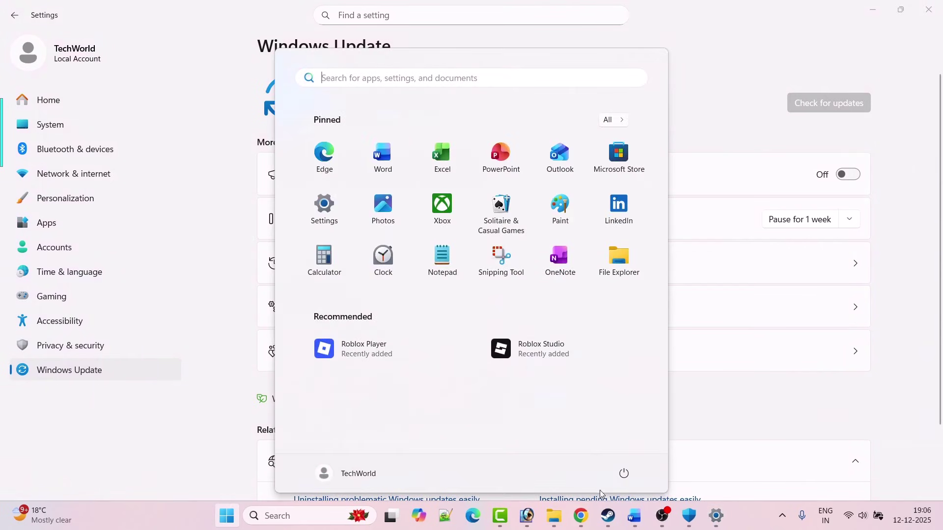
{"action": "left_click", "coordinate": [623, 473]}
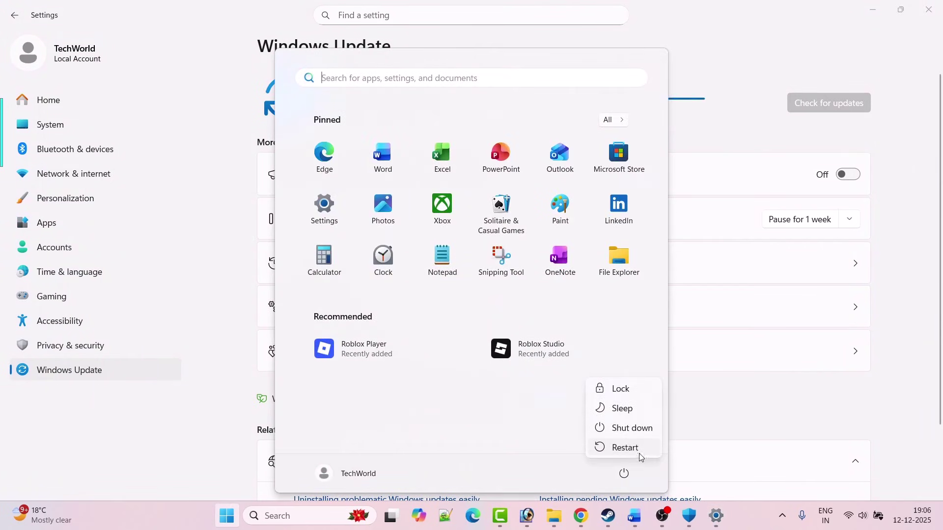
{"action": "left_click", "coordinate": [773, 410]}
{"action": "left_click", "coordinate": [608, 515]}
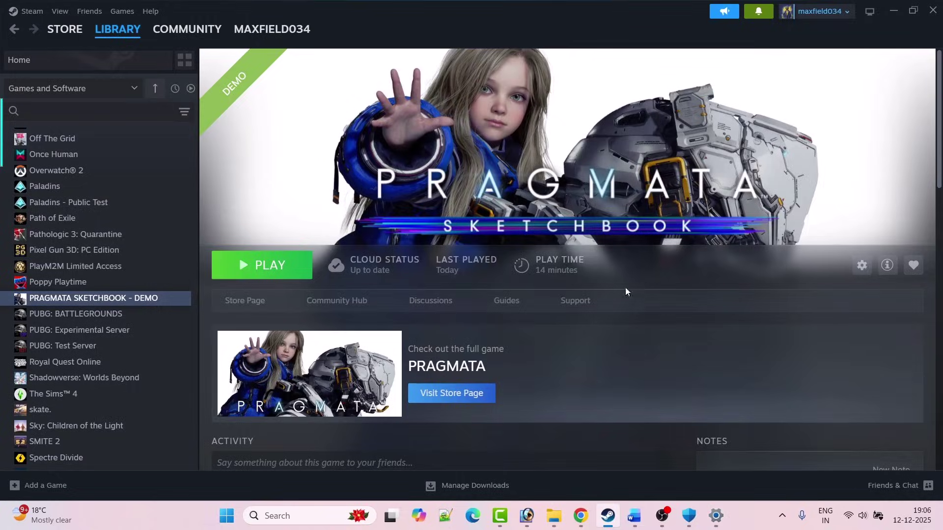
Step: Return to Word and scroll to the Fix 11 uninstall and reinstall instructions
{"action": "left_click", "coordinate": [634, 515]}
{"action": "scroll", "coordinate": [476, 274], "scroll_direction": "down", "scroll_amount": 10}
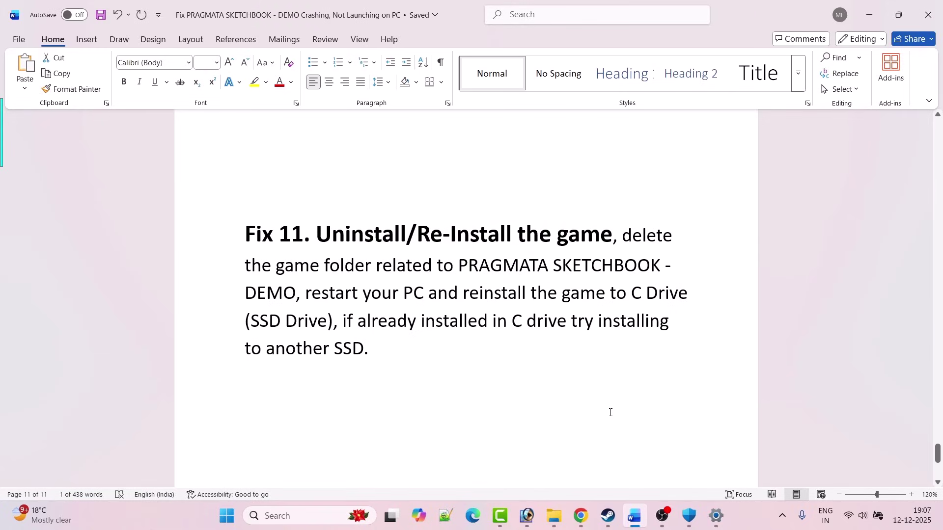
Step: Bring the PRAGMATA SKETCHBOOK - DEMO library page in Steam back to the front
{"action": "left_click", "coordinate": [608, 517]}
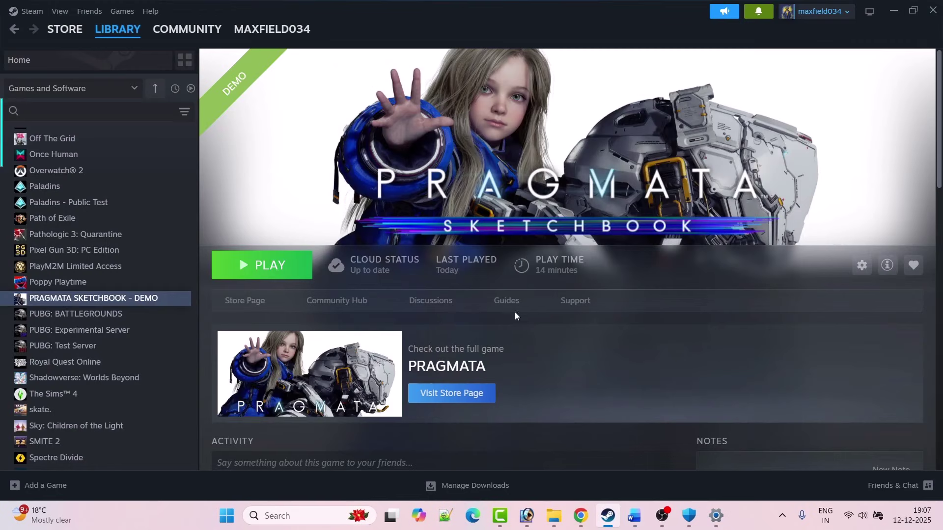